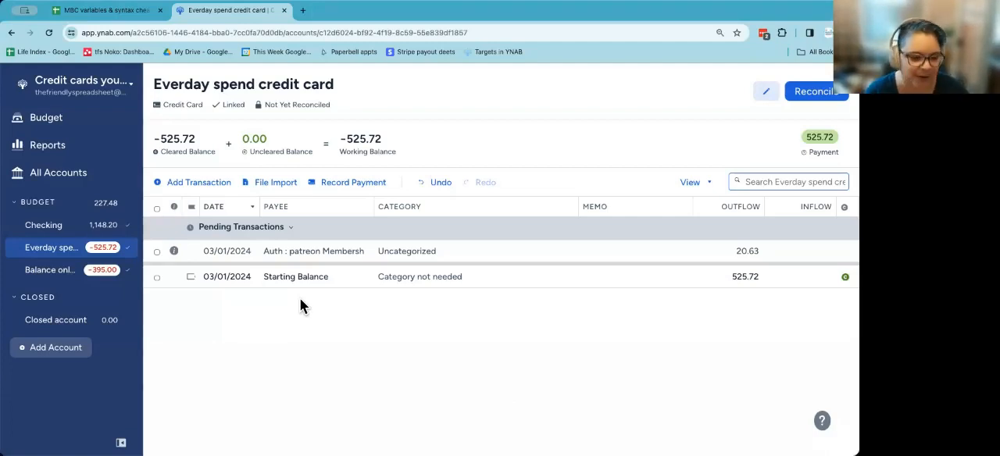
# Step: Rename the Everday spend credit card account to "OLD Everyday spend credit card" and save it
pyautogui.doubleClick(31, 255)
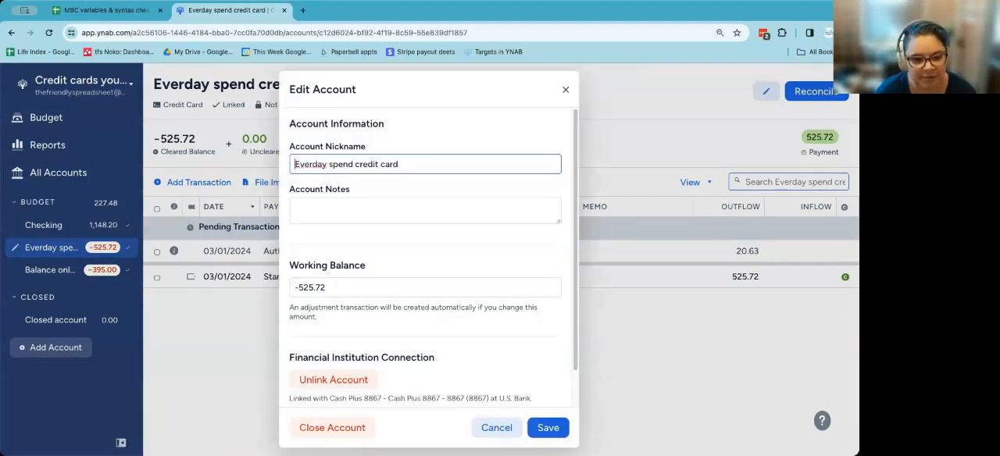
pyautogui.write('OLD')
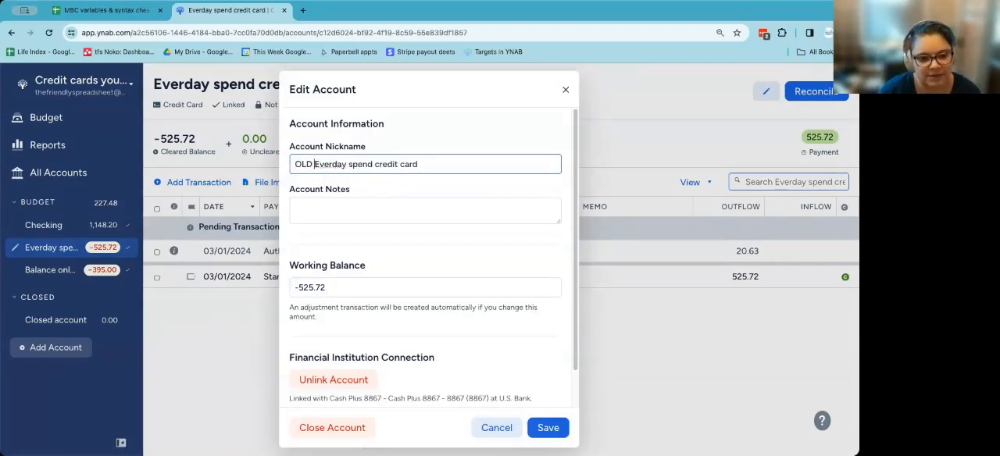
pyautogui.click(333, 164)
pyautogui.write('y')
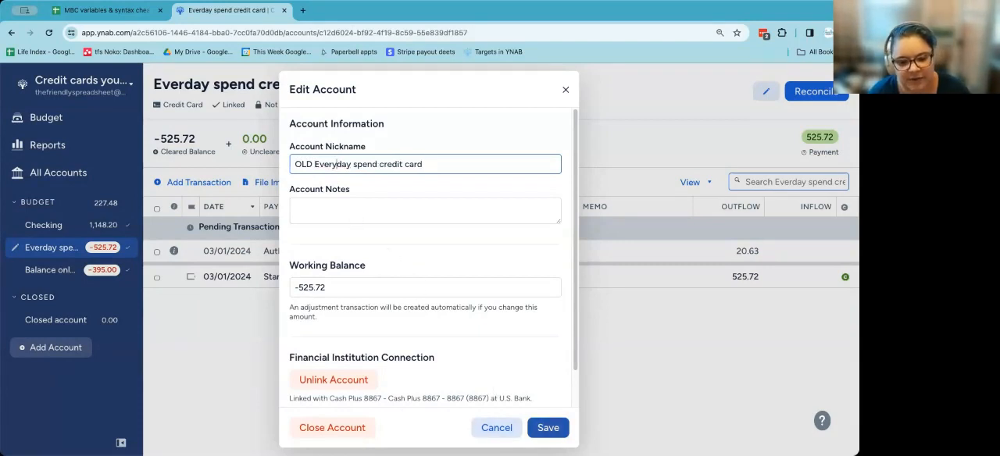
pyautogui.click(548, 427)
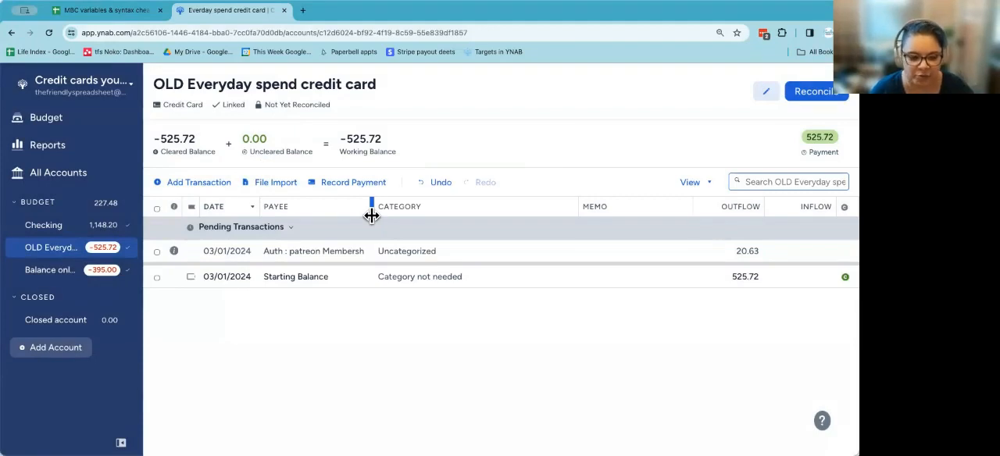
# Step: Add an unlinked Checking account nicknamed "Everday spend CC" with a current balance of 0
pyautogui.click(72, 354)
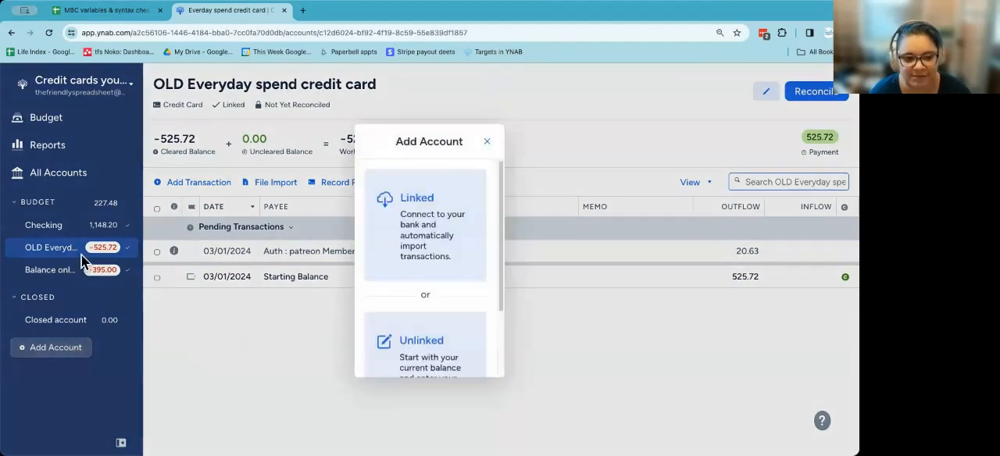
pyautogui.click(439, 348)
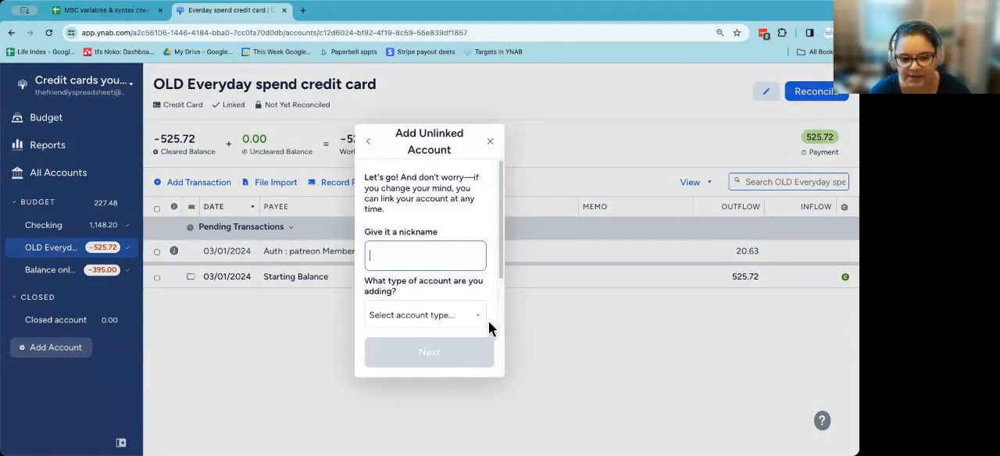
pyautogui.write('E')
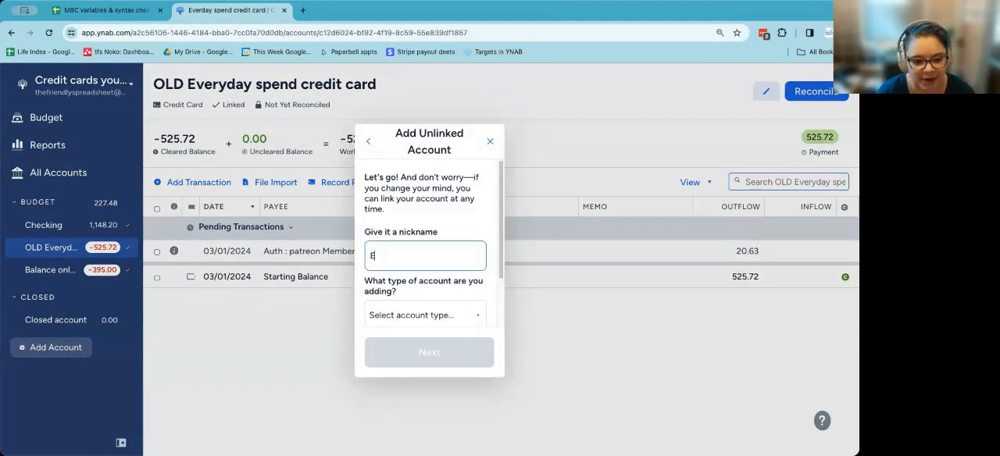
pyautogui.write('verday spend CC')
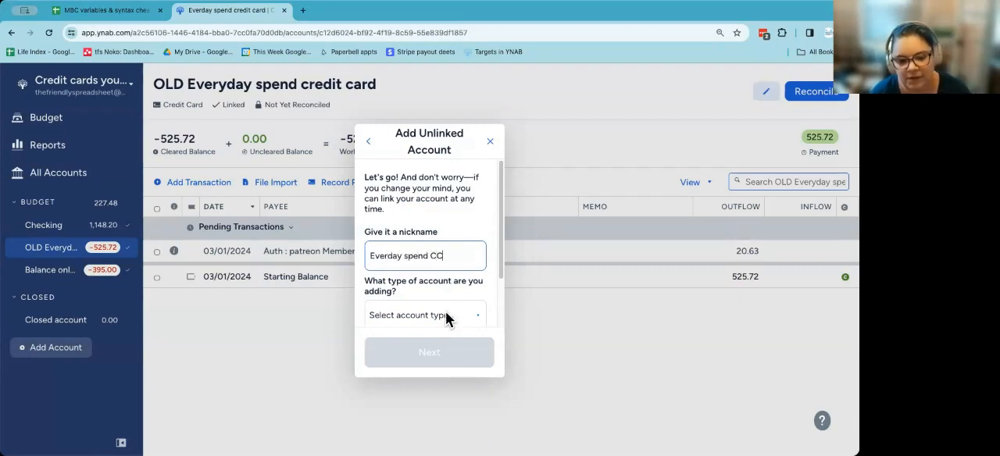
pyautogui.click(446, 315)
pyautogui.click(395, 241)
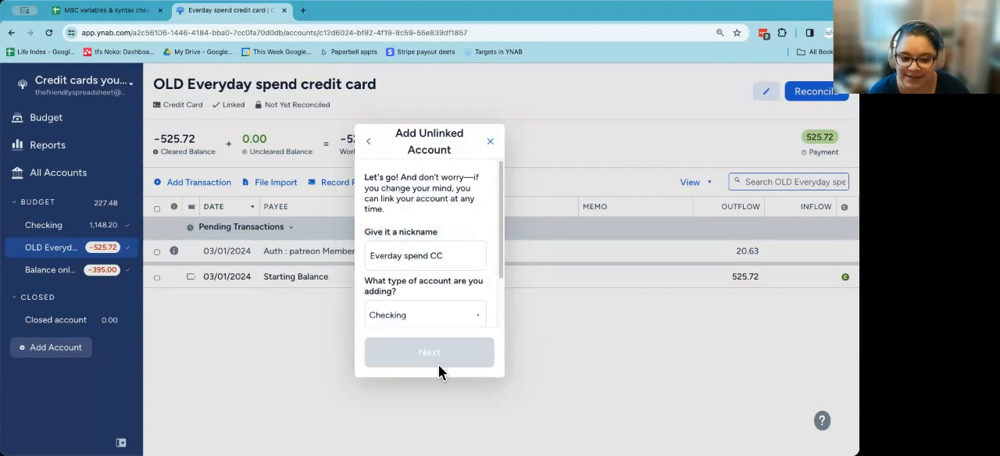
pyautogui.scroll(-2, 432, 312)
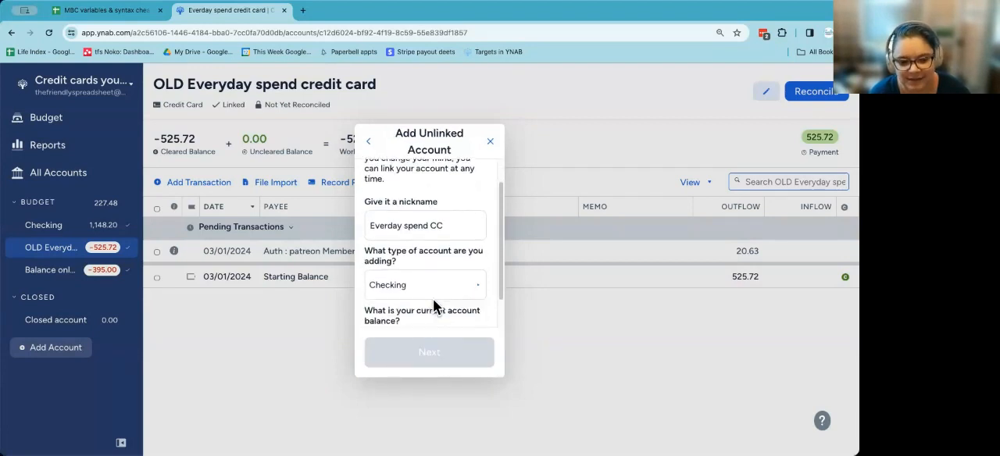
pyautogui.click(433, 309)
pyautogui.write('0')
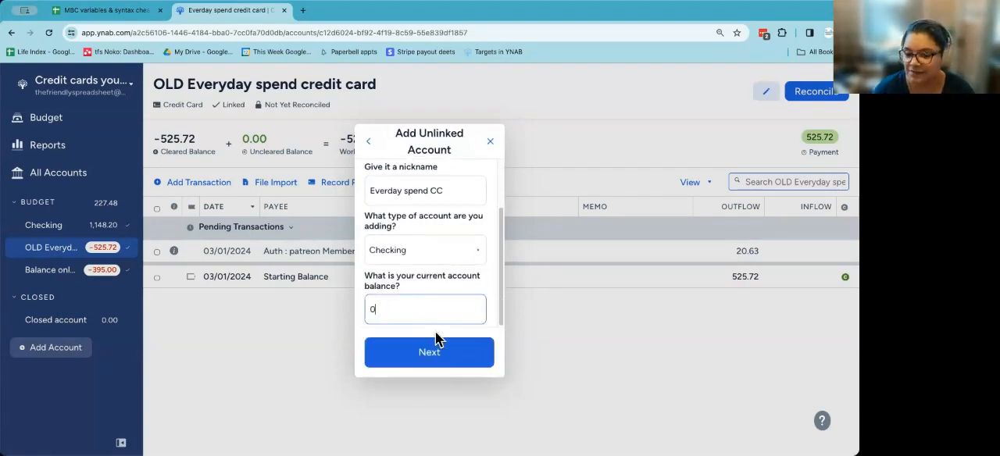
pyautogui.click(440, 352)
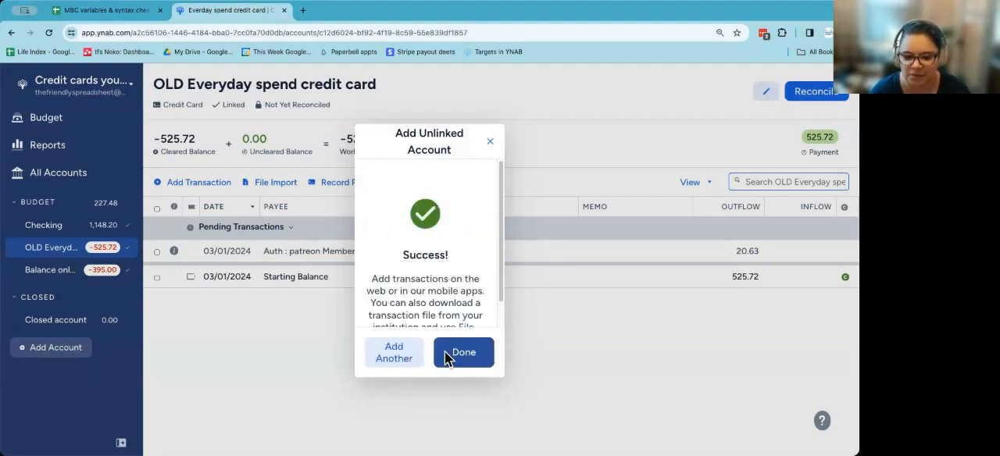
pyautogui.click(485, 354)
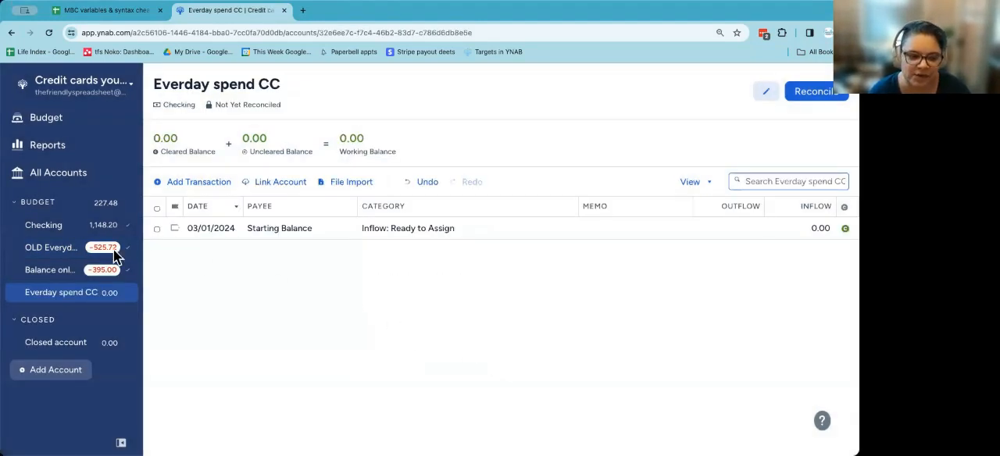
# Step: Reset the available amount of the OLD Everyday spend credit card payment category in the March 2024 budget
pyautogui.click(58, 118)
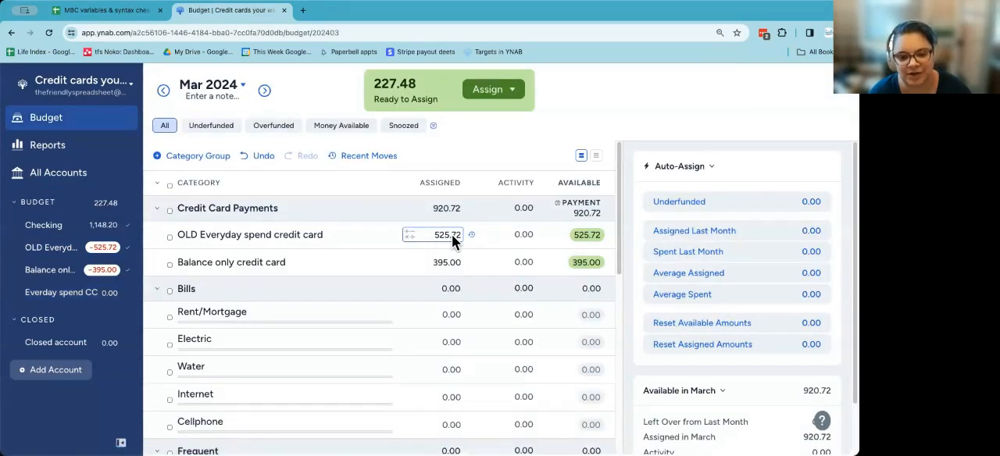
pyautogui.click(514, 242)
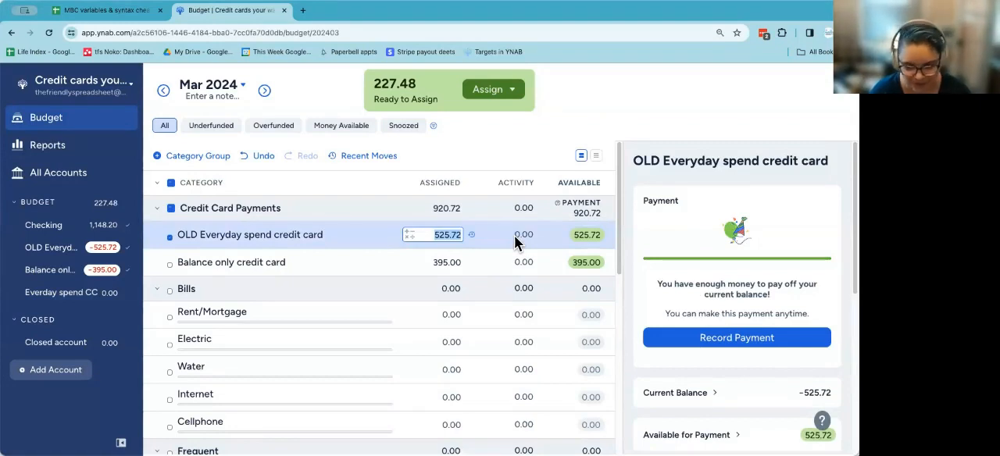
pyautogui.scroll(-5, 664, 355)
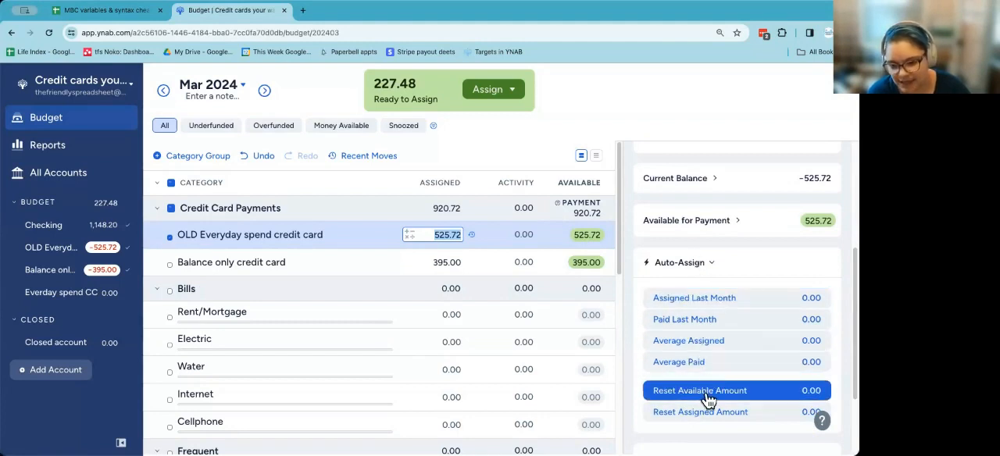
pyautogui.scroll(-1, 708, 399)
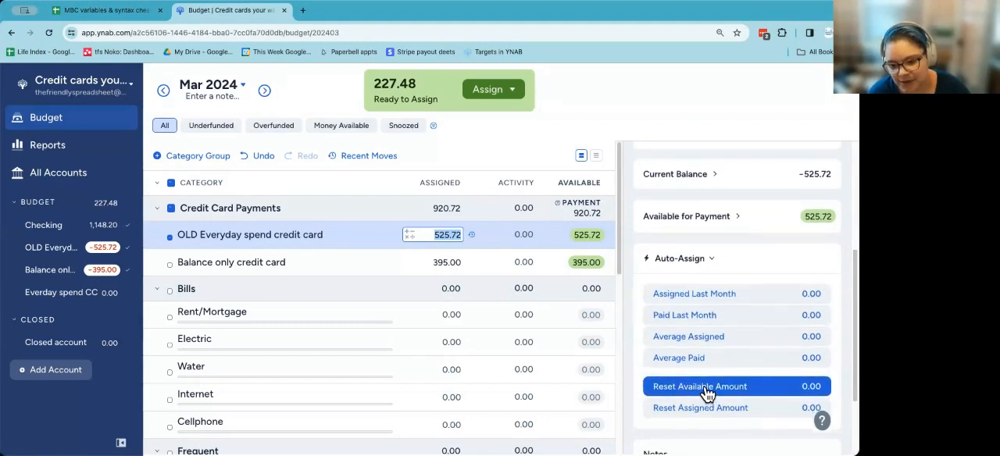
pyautogui.click(706, 388)
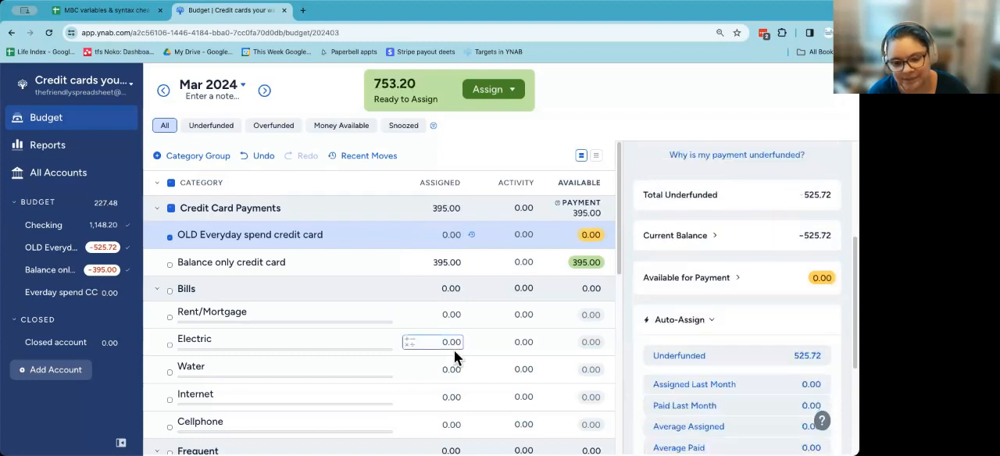
# Step: Record a transfer from Everday spend CC in the OLD Everyday spend credit card account with an inflow of 525.72
pyautogui.click(52, 249)
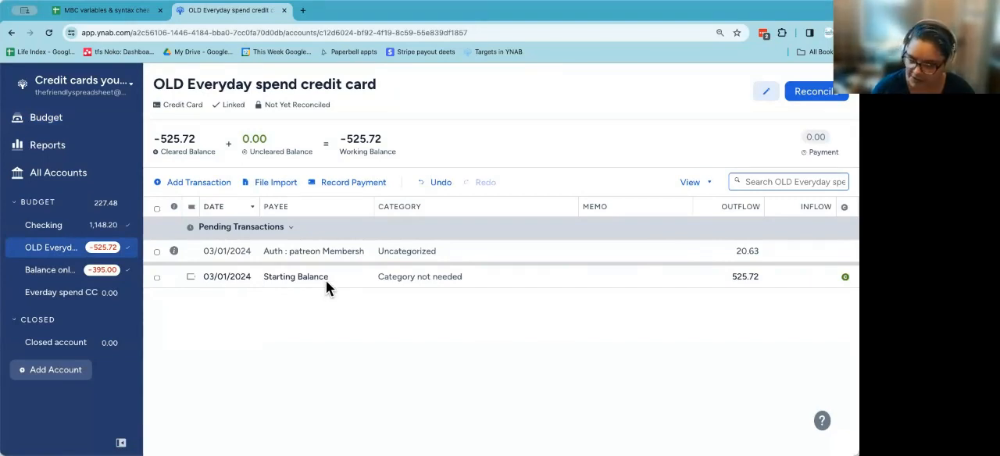
pyautogui.click(200, 184)
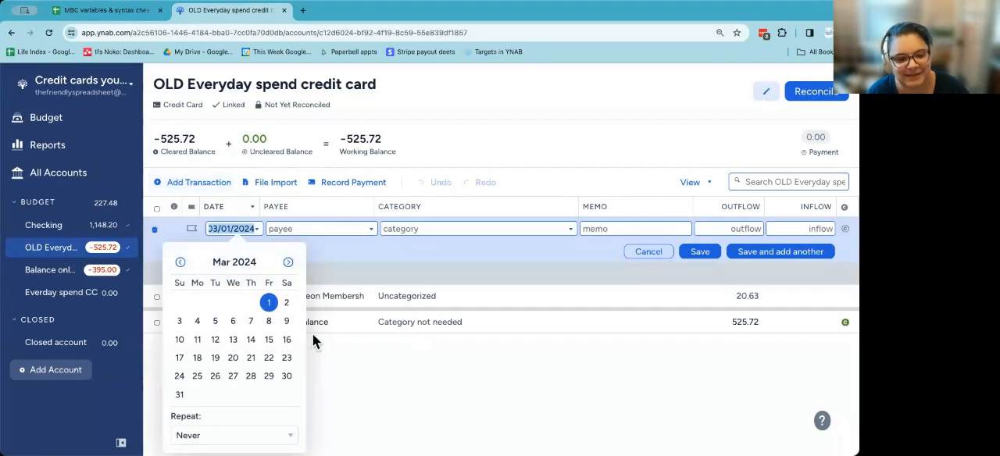
pyautogui.click(321, 230)
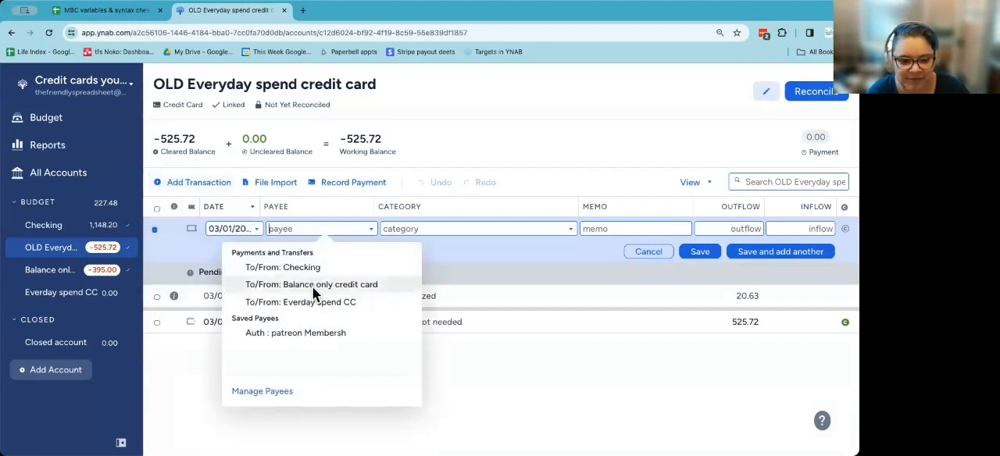
pyautogui.click(311, 302)
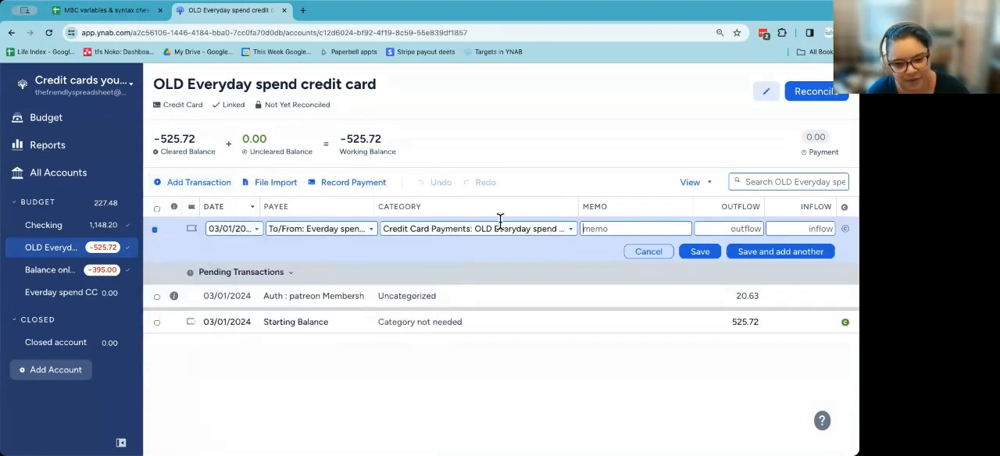
pyautogui.click(753, 231)
pyautogui.click(803, 232)
pyautogui.write('525')
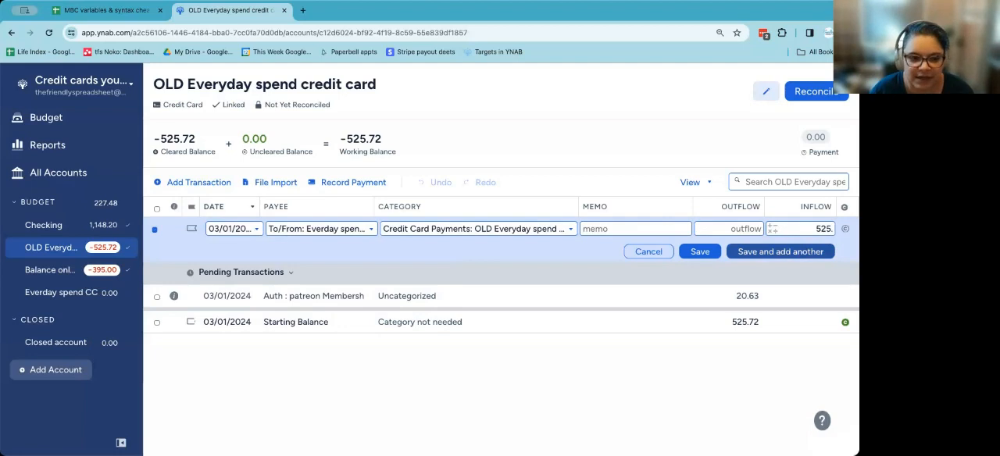
pyautogui.write('.72')
pyautogui.click(705, 254)
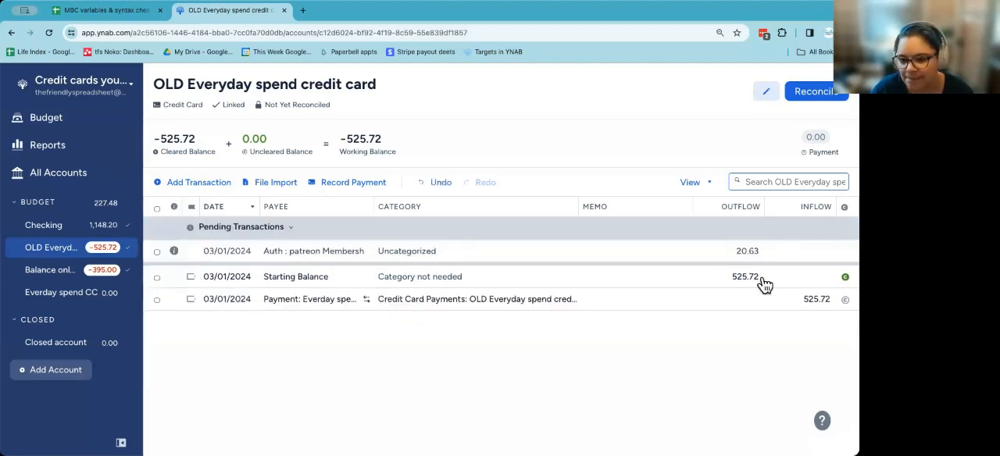
# Step: Unlink the OLD Everyday spend credit card account from its bank and close the account
pyautogui.click(48, 254)
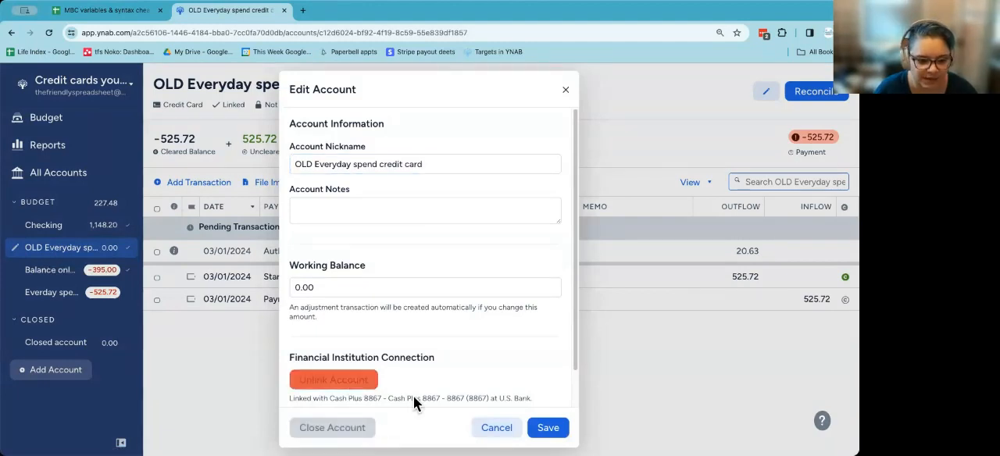
pyautogui.click(329, 381)
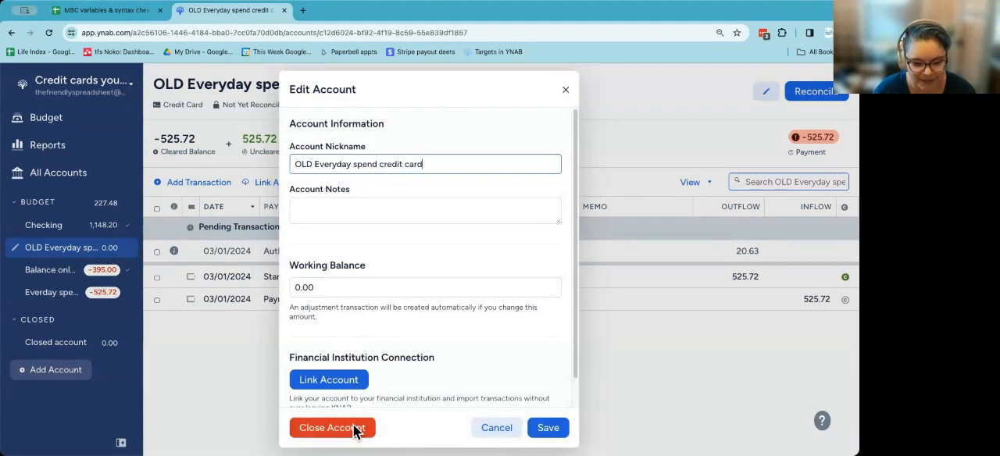
pyautogui.click(356, 428)
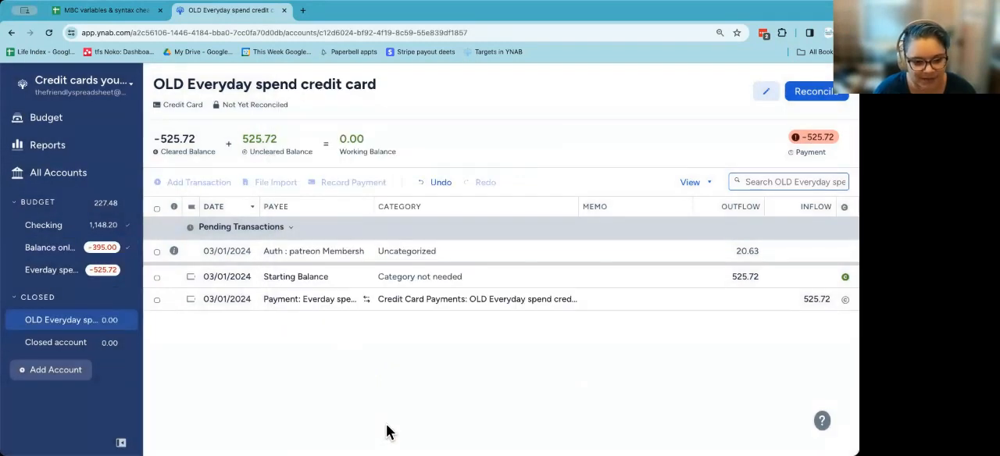
# Step: Link the Everday spend CC account to the Cash Plus credit card at U.S. Bank
pyautogui.click(77, 272)
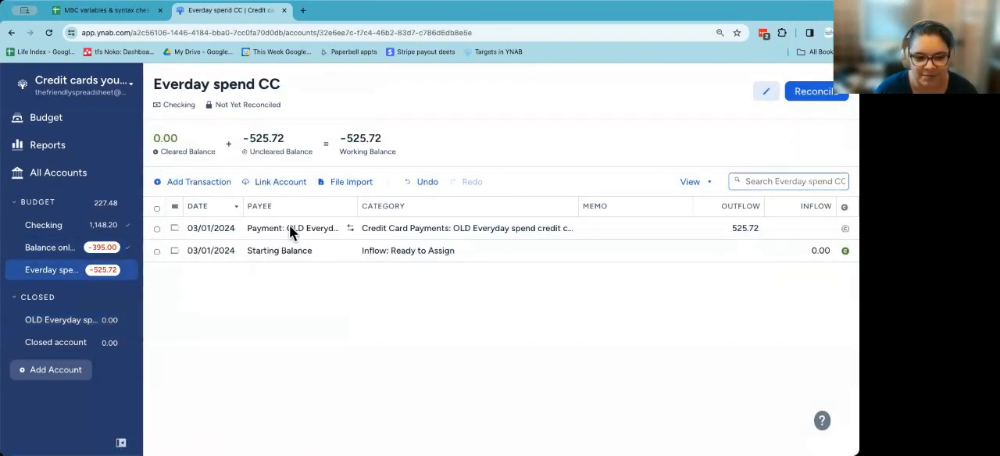
pyautogui.click(17, 270)
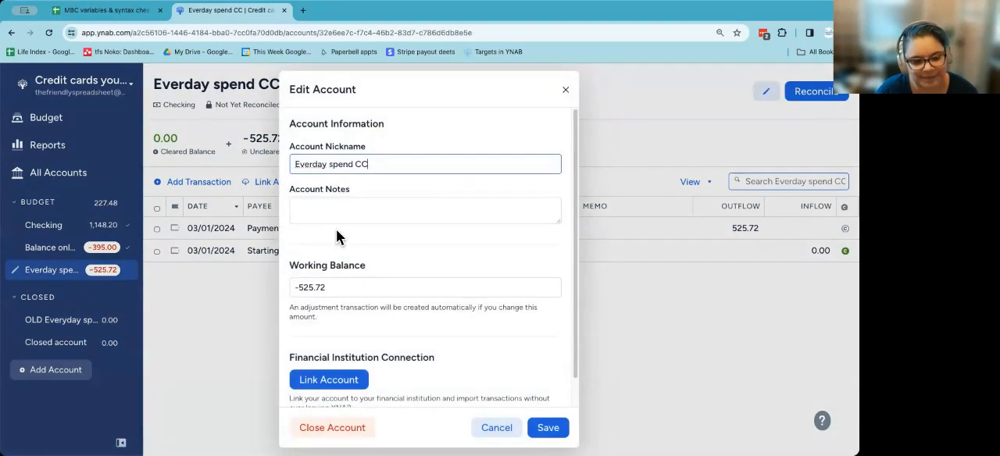
pyautogui.click(338, 381)
pyautogui.click(416, 242)
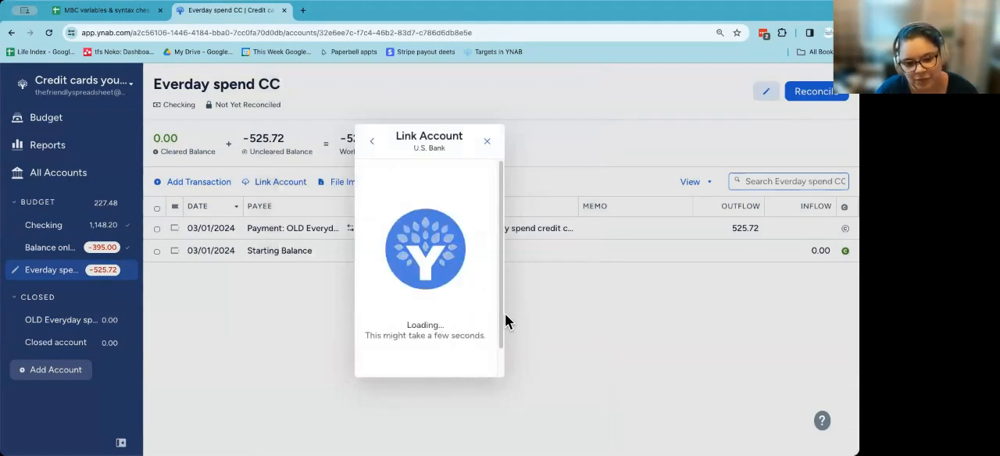
pyautogui.scroll(-2, 394, 253)
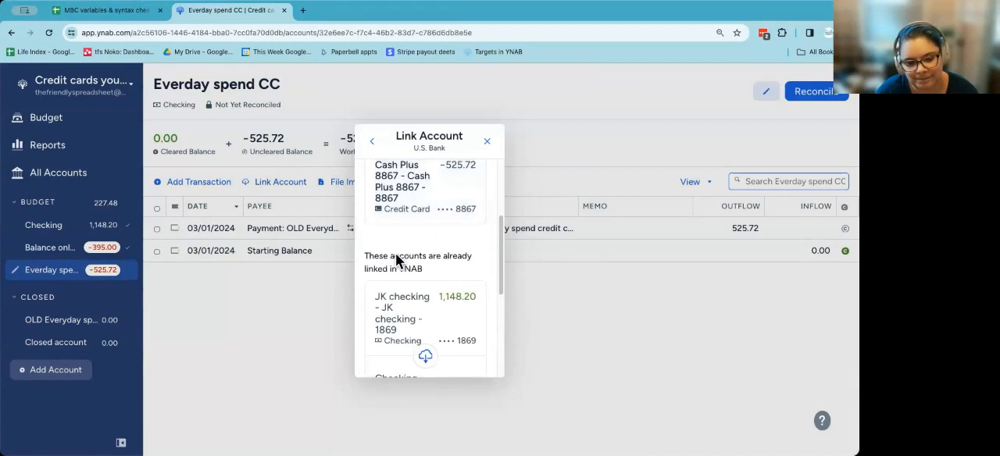
pyautogui.click(402, 195)
pyautogui.click(430, 350)
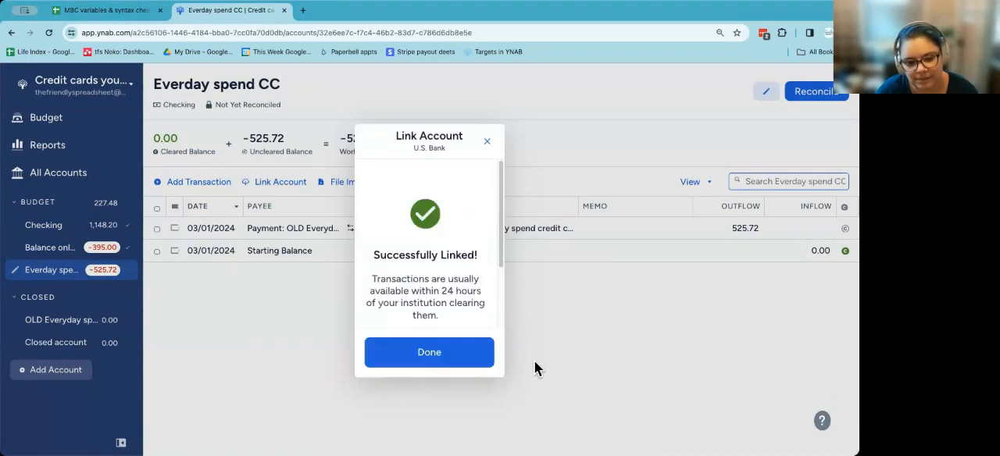
pyautogui.click(435, 357)
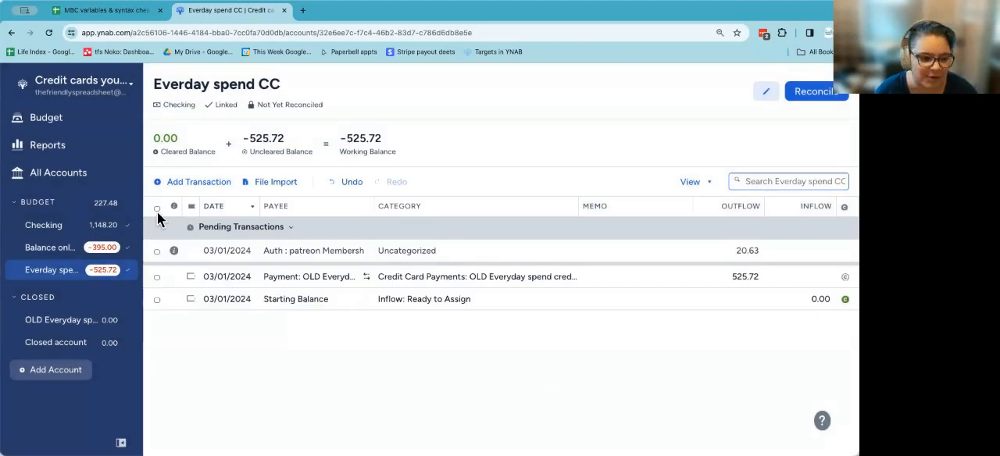
# Step: Examine the activity details of the OLD Everyday spend credit card category in the March 2024 budget
pyautogui.click(55, 113)
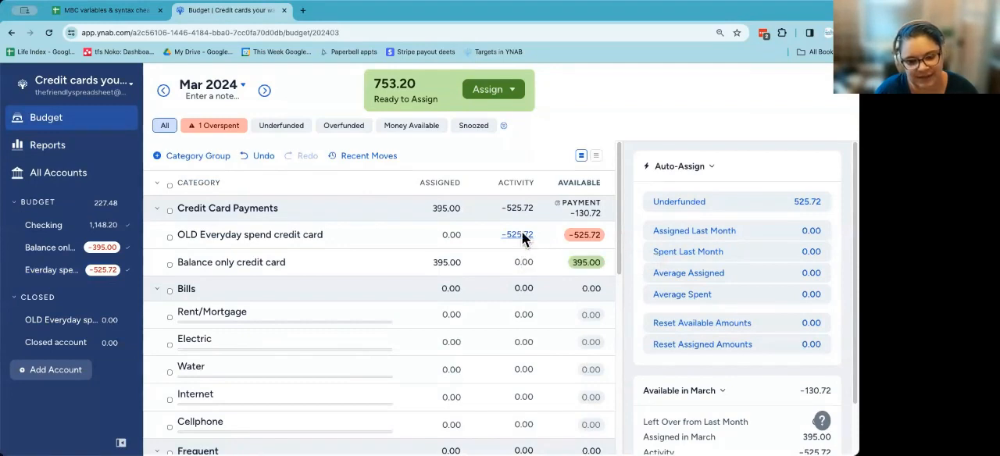
pyautogui.click(521, 236)
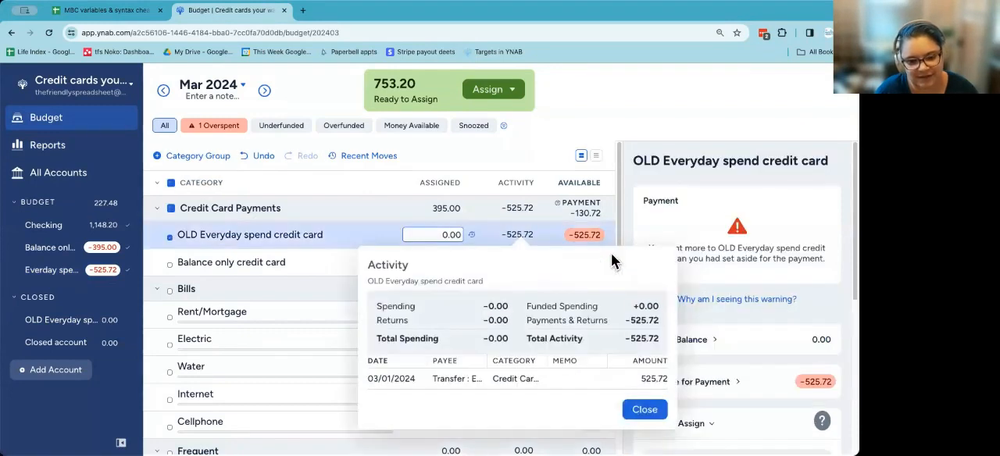
# Step: Set the Starting Balance transaction of the Everday spend CC account to an outflow of 525.72
pyautogui.click(74, 274)
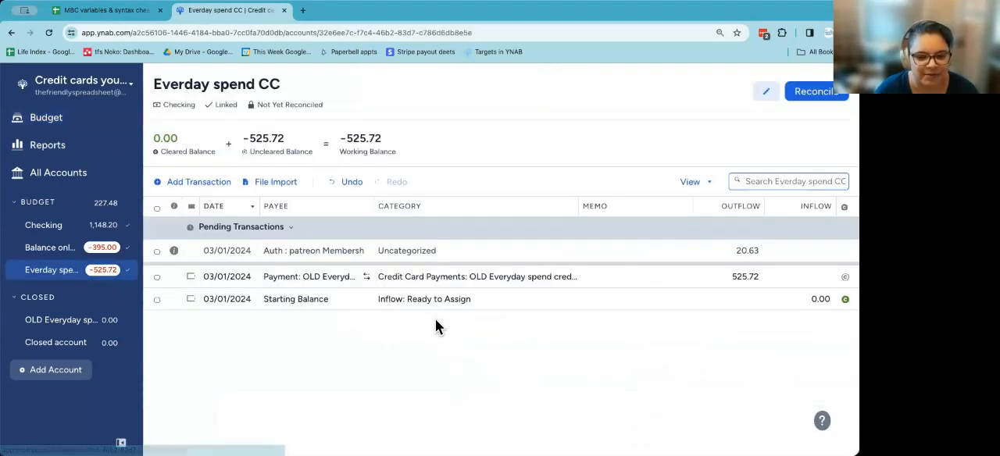
pyautogui.click(747, 298)
pyautogui.click(747, 298)
pyautogui.write('525')
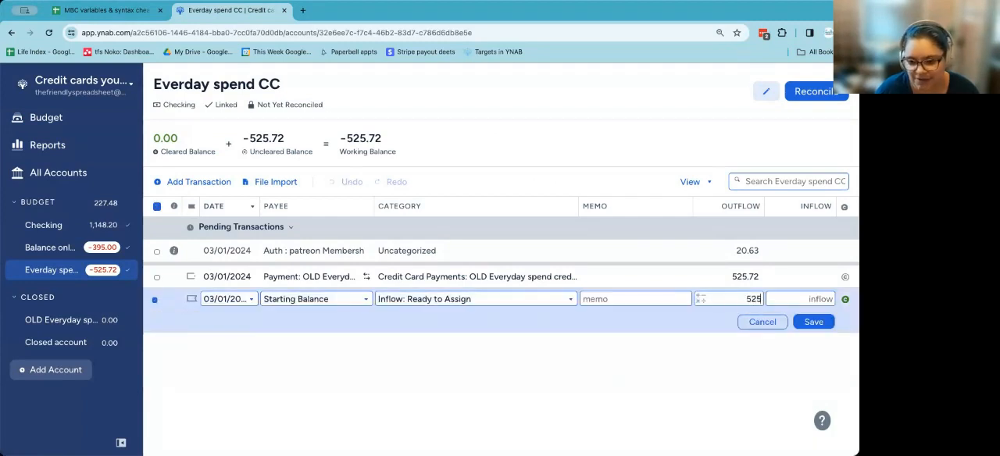
pyautogui.write('.72')
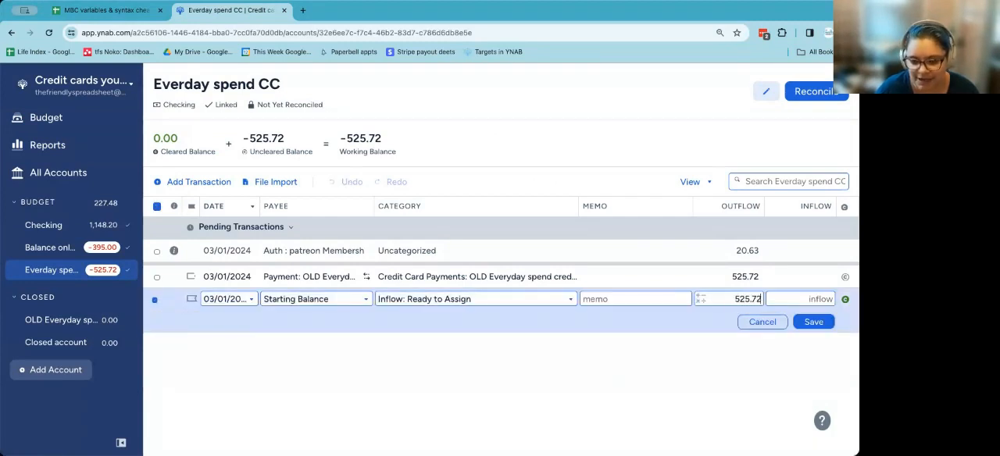
pyautogui.click(813, 323)
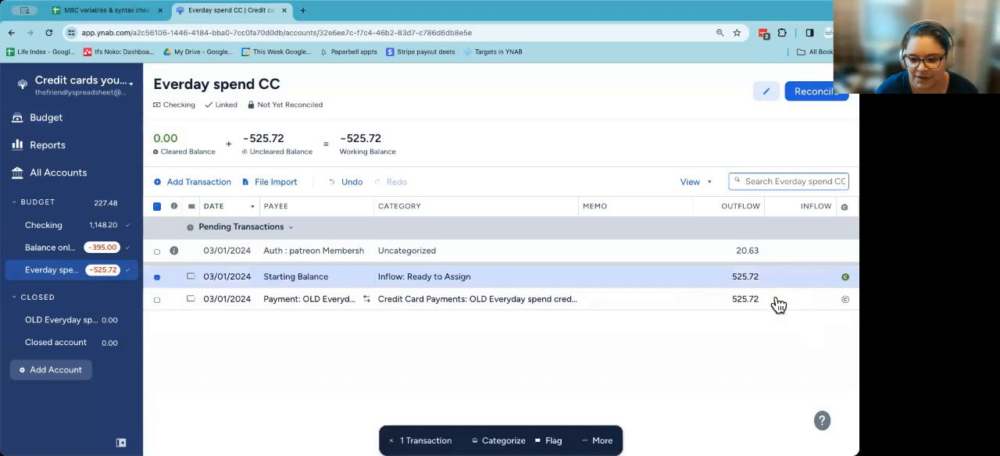
# Step: Delete the 525.72 payment to the OLD Everyday spend credit card from the Everday spend CC account
pyautogui.click(560, 274)
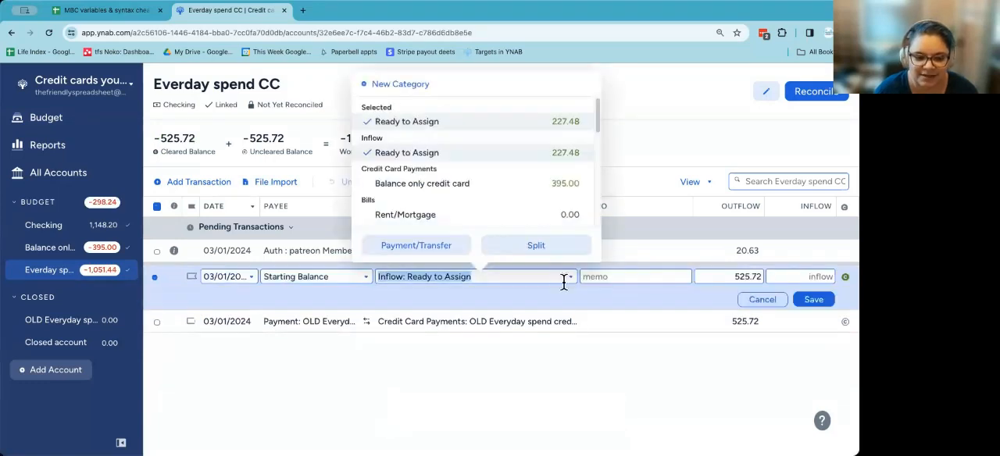
pyautogui.click(590, 327)
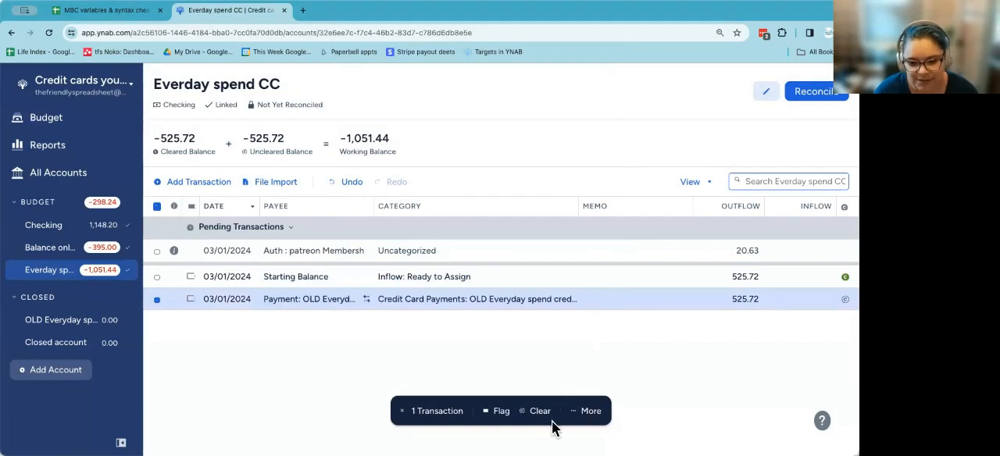
pyautogui.click(596, 414)
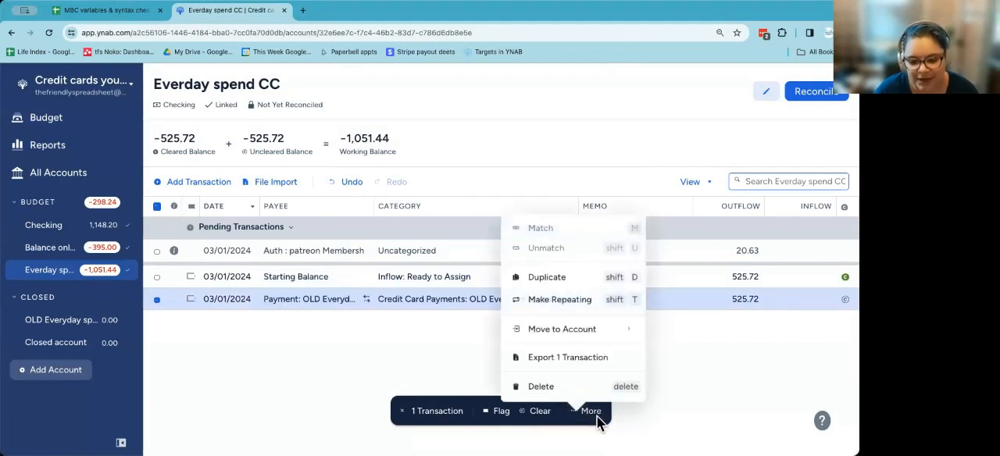
pyautogui.click(558, 387)
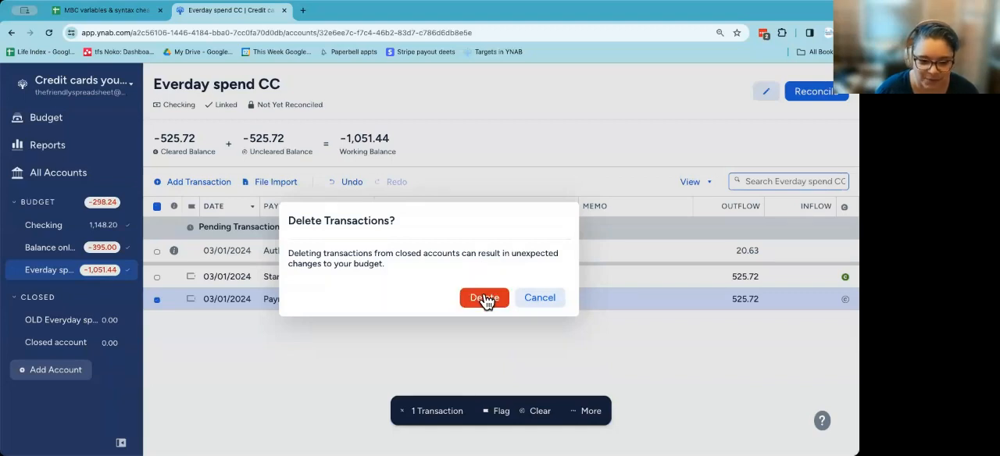
pyautogui.click(485, 299)
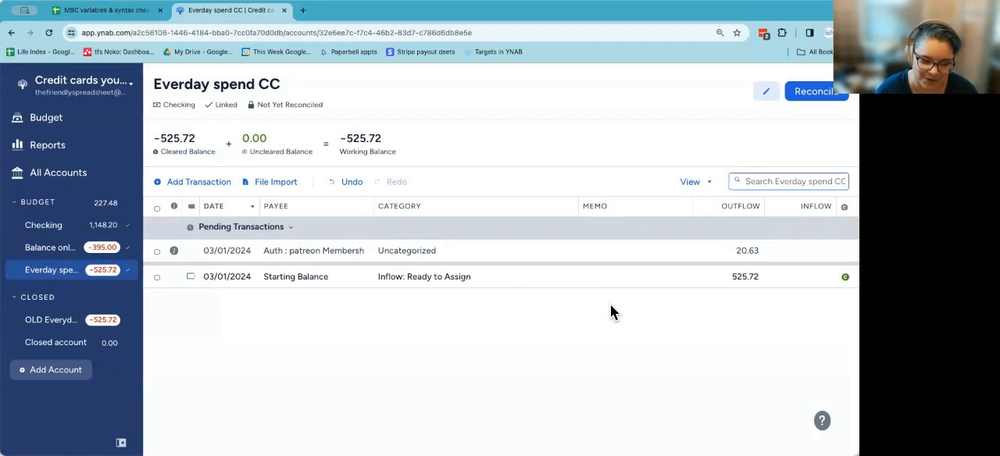
# Step: Hide the OLD Everyday spend credit card category in the March 2024 budget
pyautogui.click(42, 120)
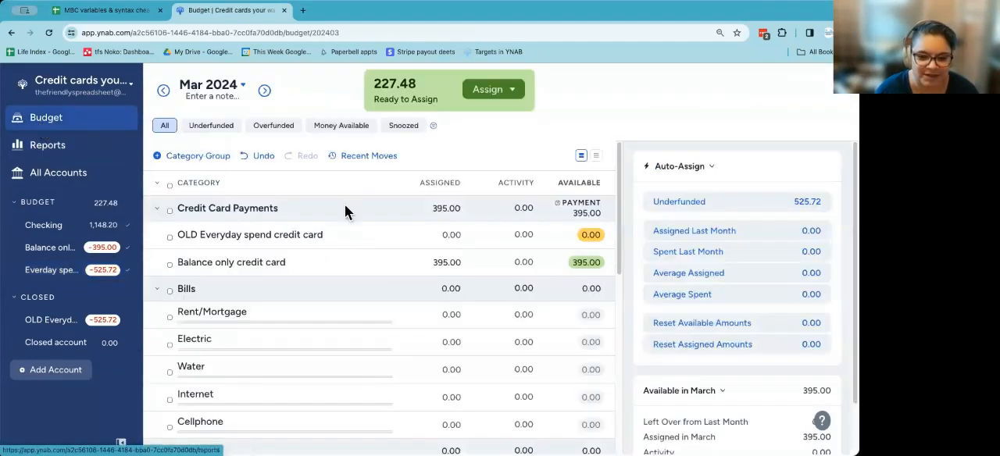
pyautogui.click(295, 236)
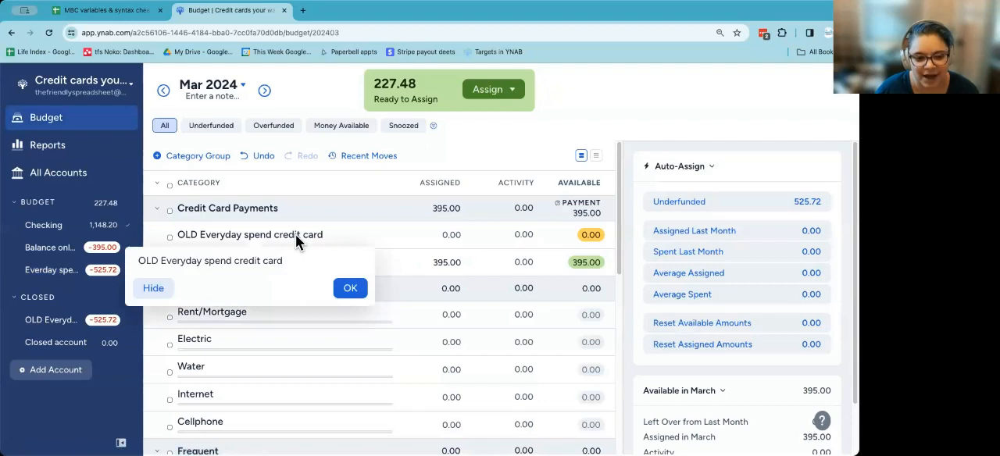
pyautogui.click(153, 288)
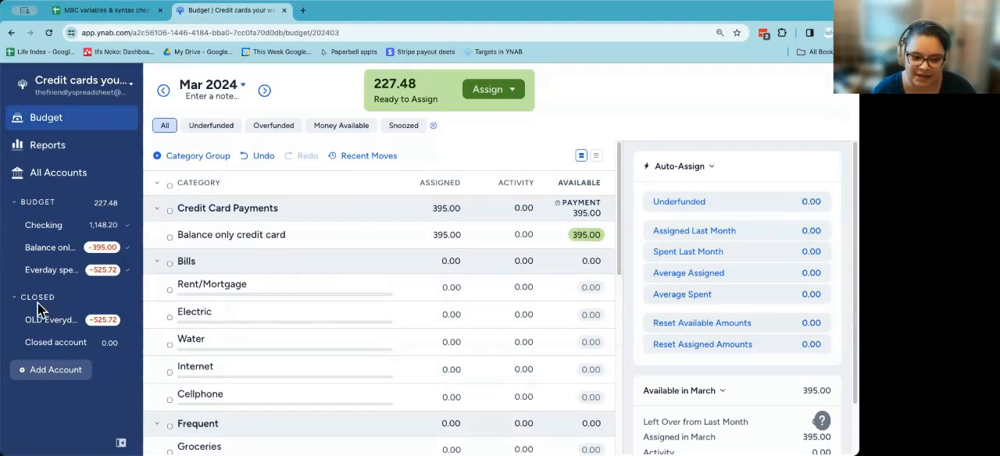
pyautogui.click(75, 268)
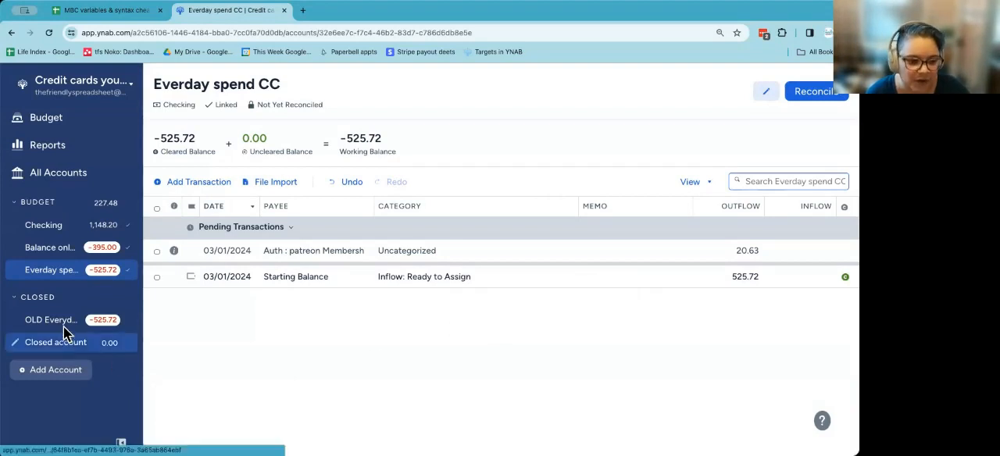
pyautogui.click(61, 247)
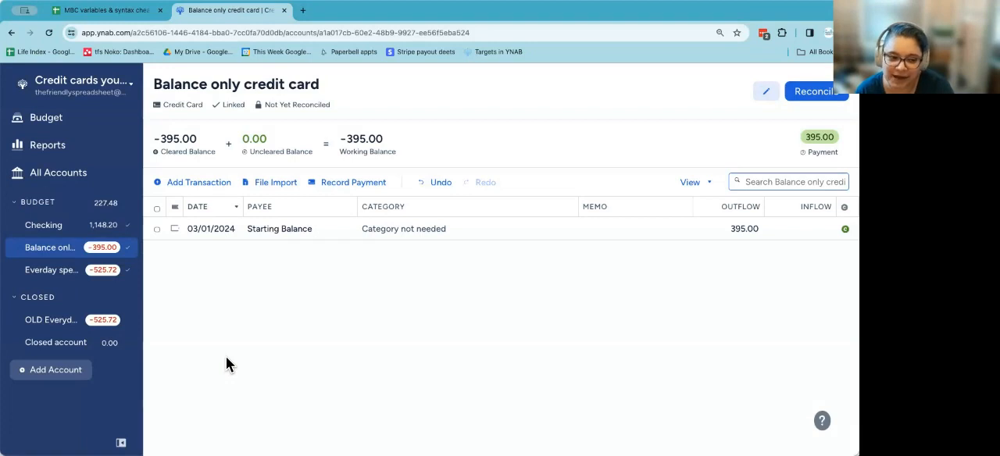
pyautogui.click(62, 123)
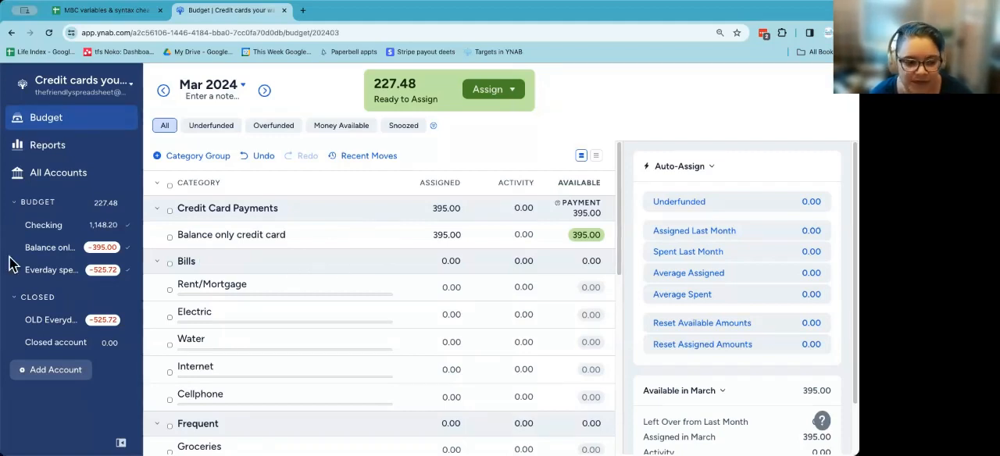
# Step: Rename the Balance only credit card account as OLD Balance only credit card and unlink it from its bank
pyautogui.click(41, 247)
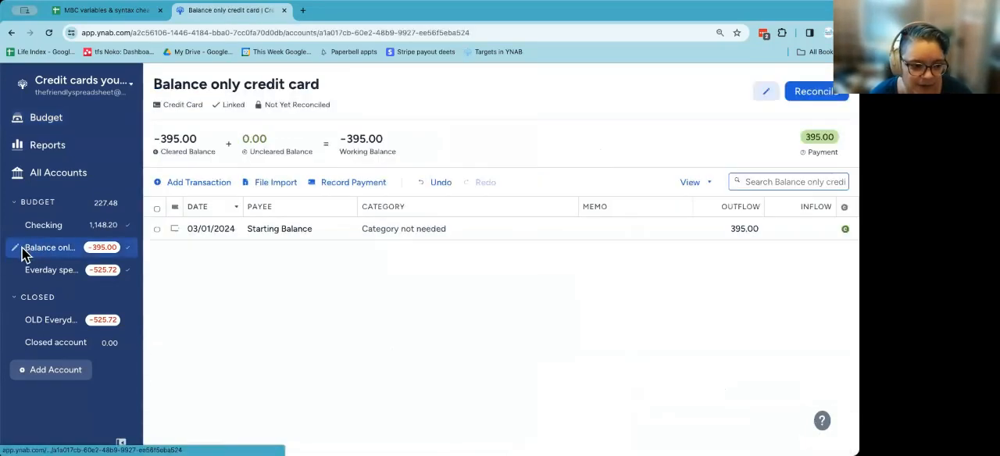
pyautogui.click(14, 247)
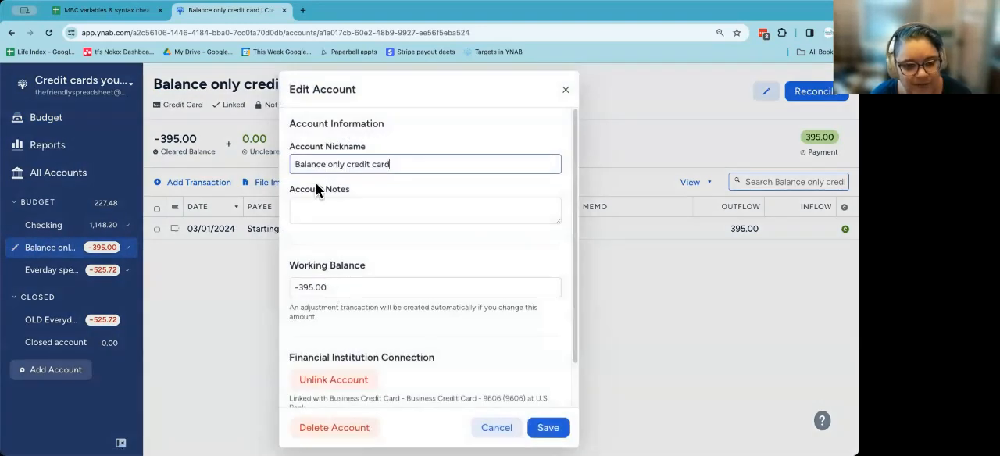
pyautogui.write('OLD')
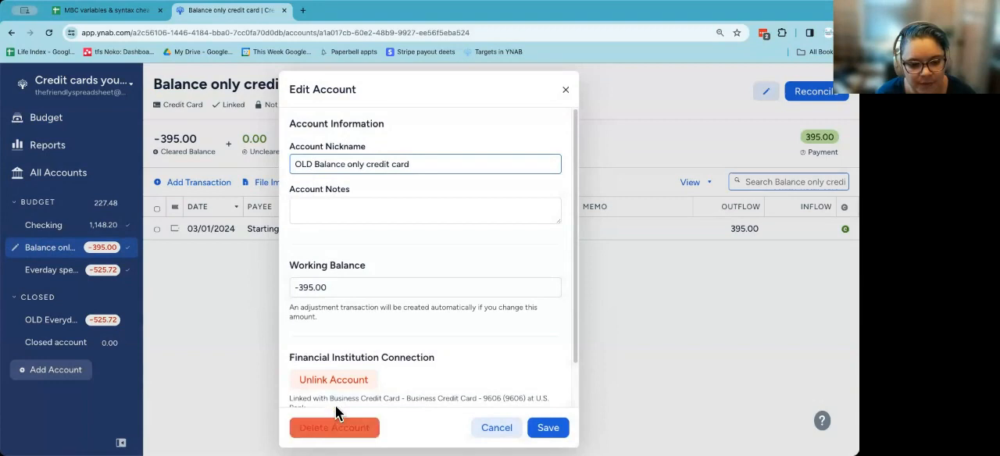
pyautogui.click(339, 383)
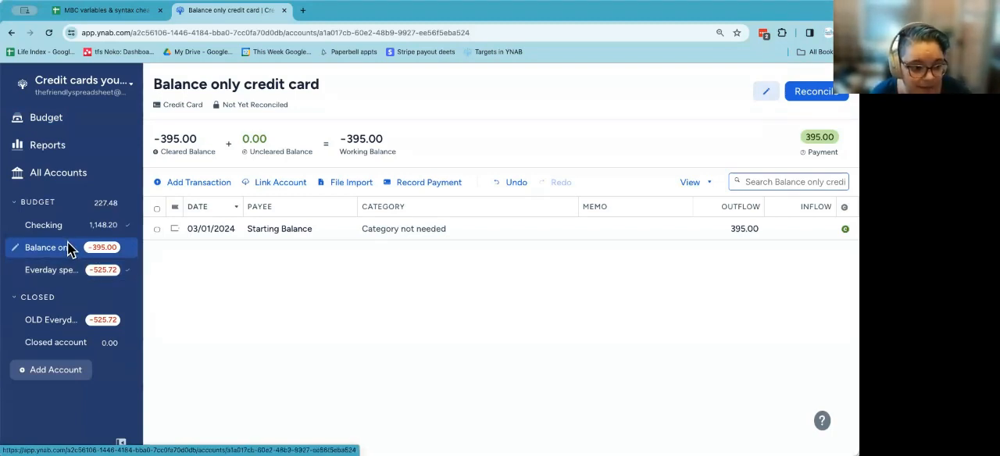
# Step: Start a new unlinked account nicknamed Balance credit card with Personal Loan as its account type
pyautogui.click(63, 371)
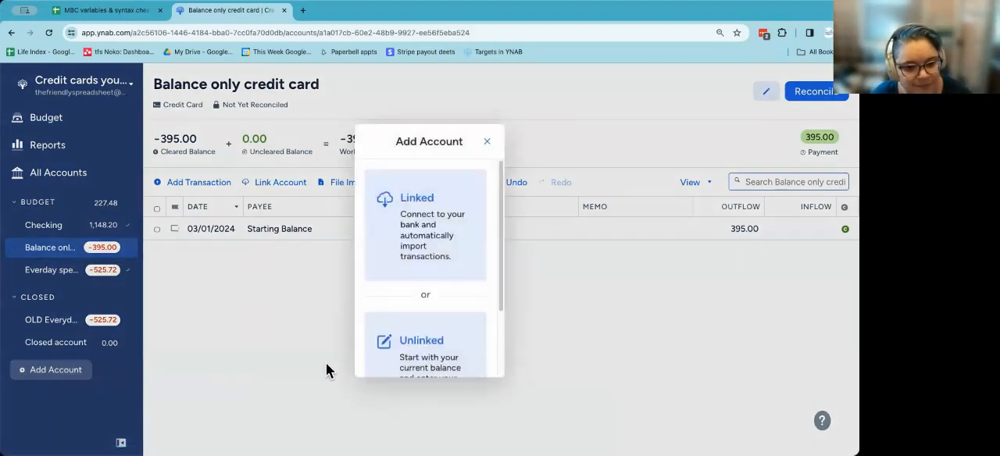
pyautogui.scroll(-2, 430, 301)
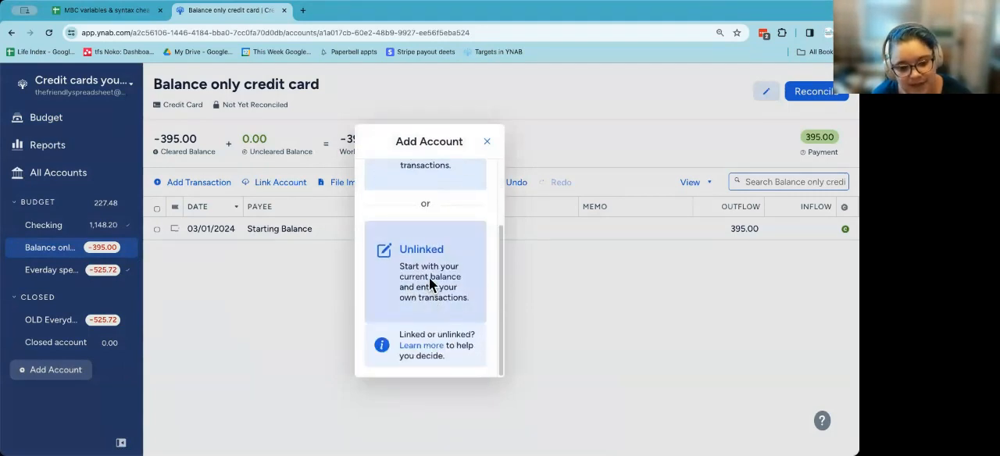
pyautogui.click(431, 285)
pyautogui.write('Balance credit card')
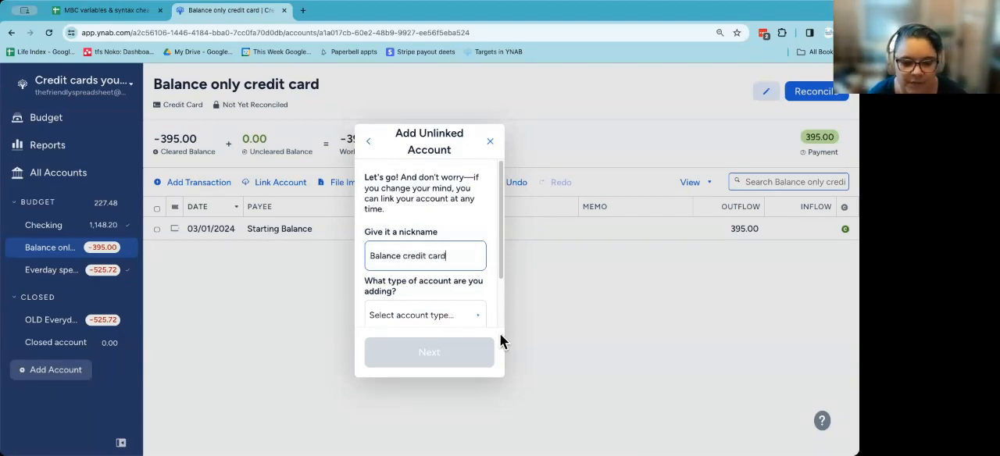
pyautogui.click(444, 314)
pyautogui.scroll(-5, 460, 316)
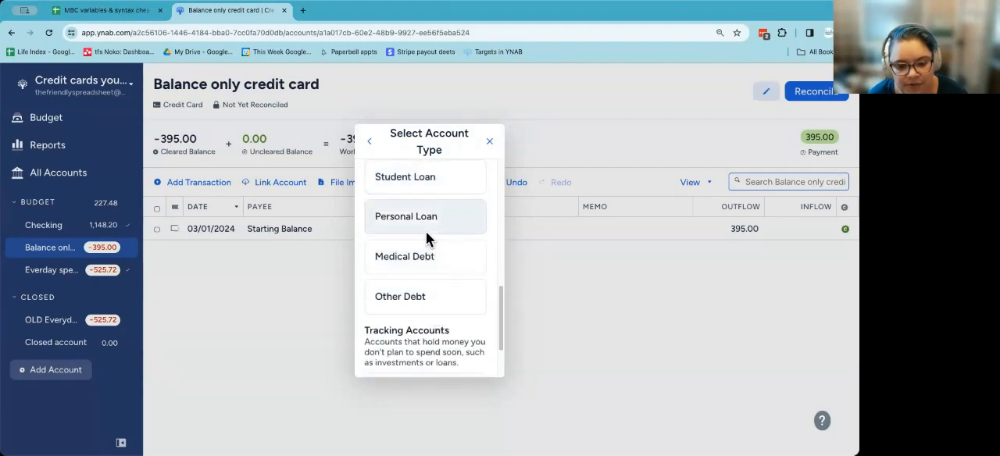
pyautogui.click(428, 216)
# Step: Give the new loan account a current balance of 395, an interest rate of 0% and a required monthly payment of 0
pyautogui.scroll(-2, 452, 315)
pyautogui.scroll(-2, 452, 314)
pyautogui.click(391, 226)
pyautogui.write('395')
pyautogui.click(468, 225)
pyautogui.write('0')
pyautogui.click(407, 291)
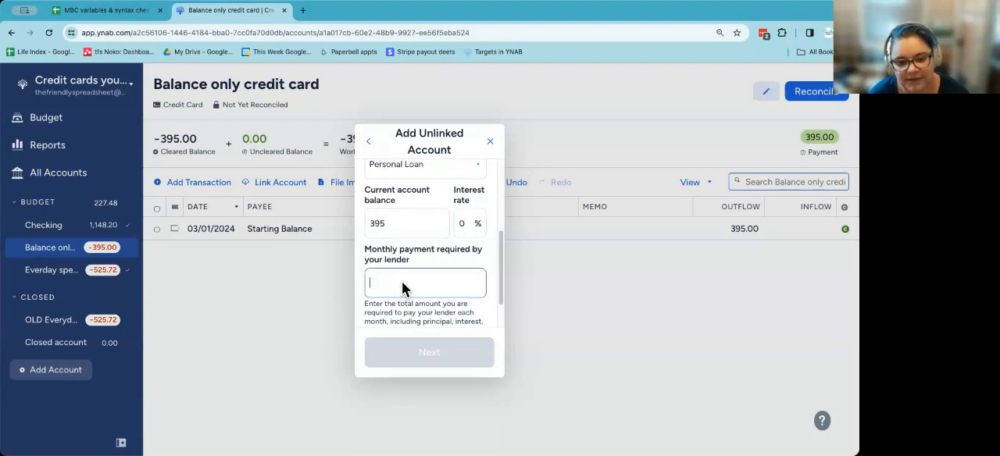
pyautogui.write('0')
pyautogui.click(441, 358)
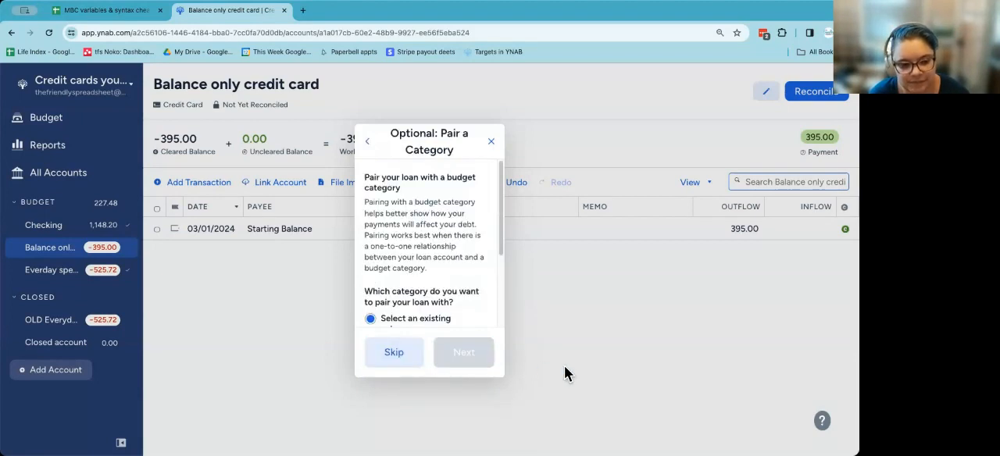
# Step: Pair the loan with a new category named Balance credit card in the Bills group and finish adding the account
pyautogui.scroll(-2, 436, 300)
pyautogui.click(425, 284)
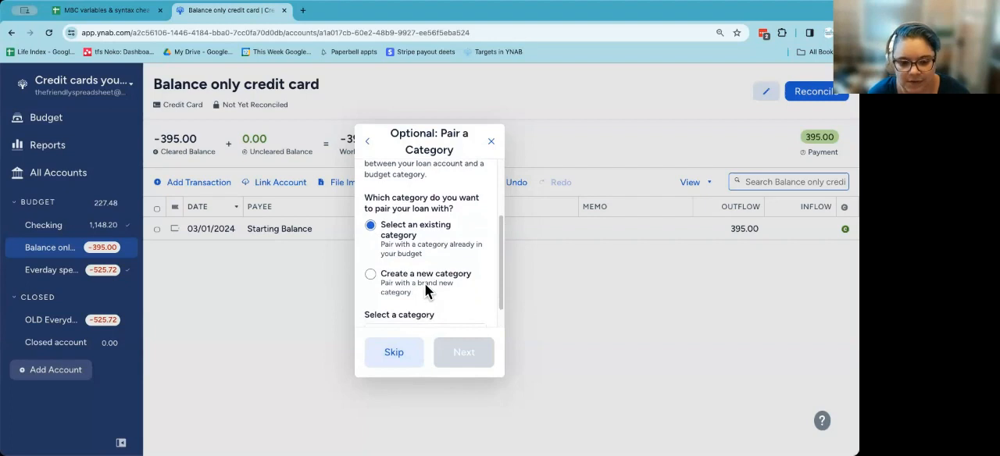
pyautogui.scroll(-2, 396, 308)
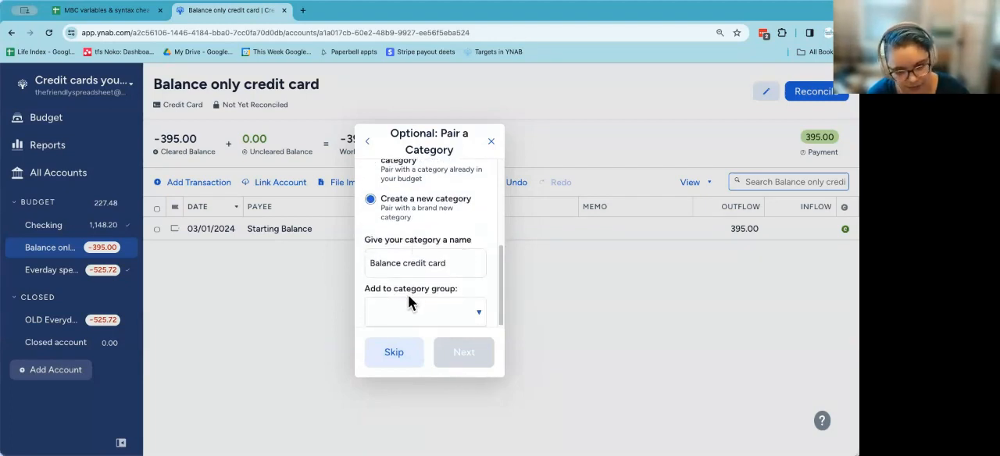
pyautogui.click(421, 309)
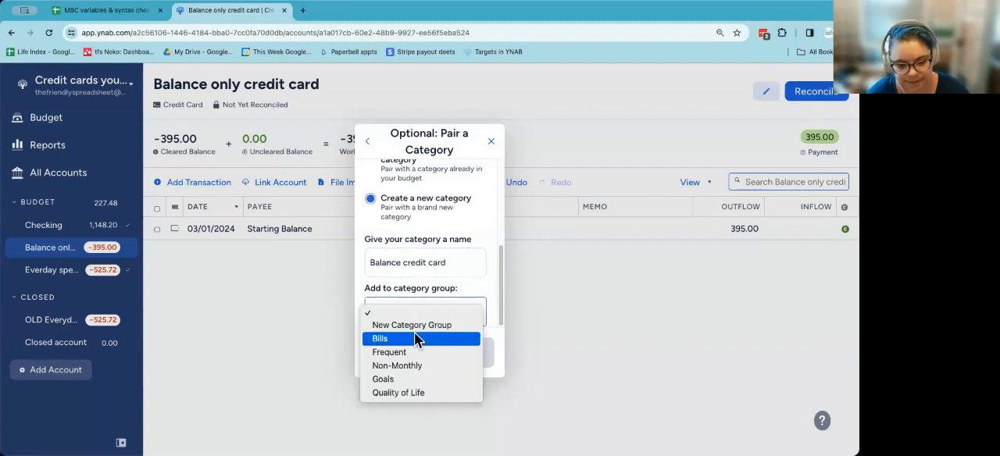
pyautogui.click(415, 332)
pyautogui.click(462, 351)
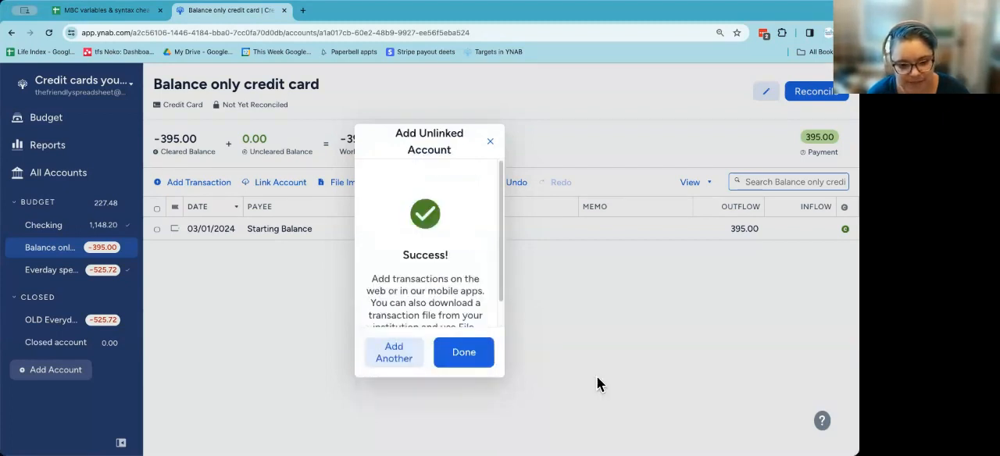
pyautogui.click(461, 356)
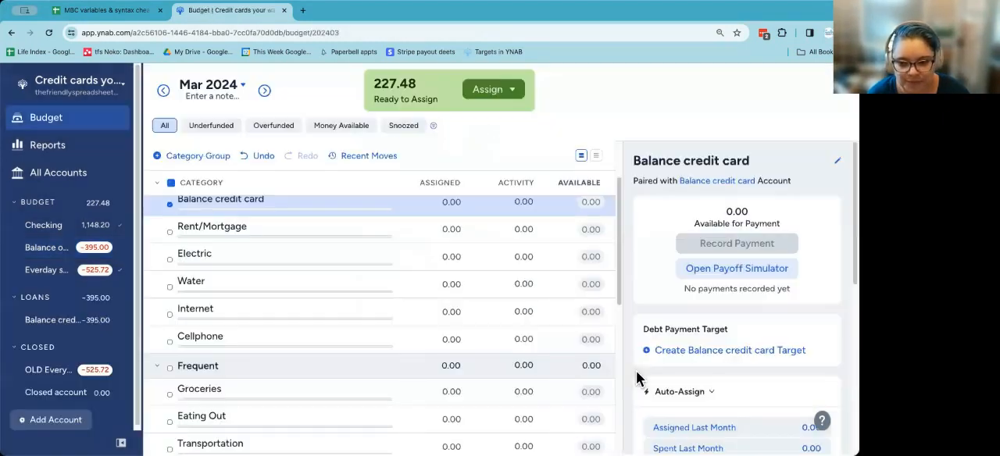
# Step: In the Balance only credit card account, record a 395 inflow as a payment from Balance credit card, categorised to Bills: Balance credit card
pyautogui.click(43, 250)
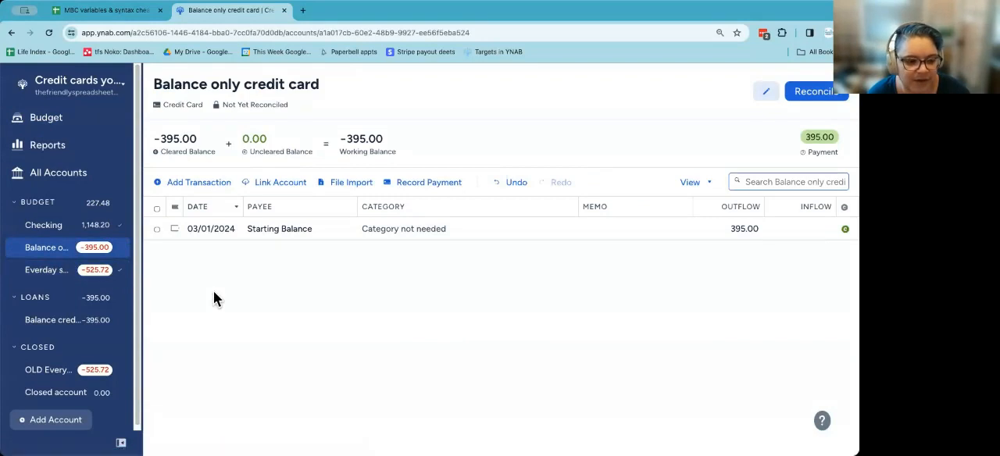
pyautogui.click(213, 183)
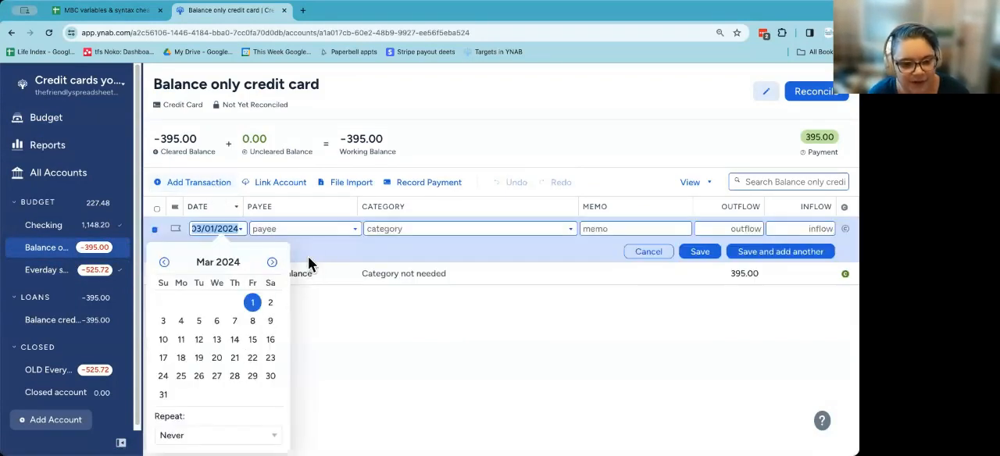
pyautogui.click(307, 229)
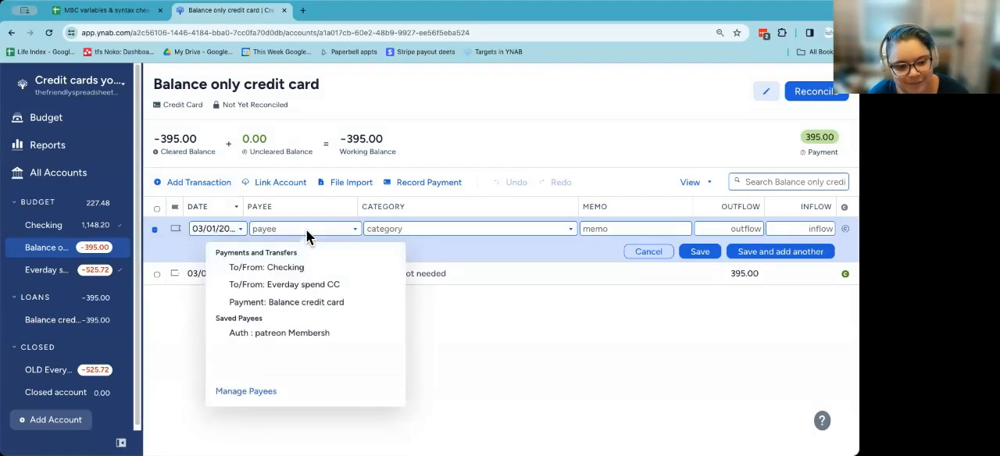
pyautogui.click(305, 310)
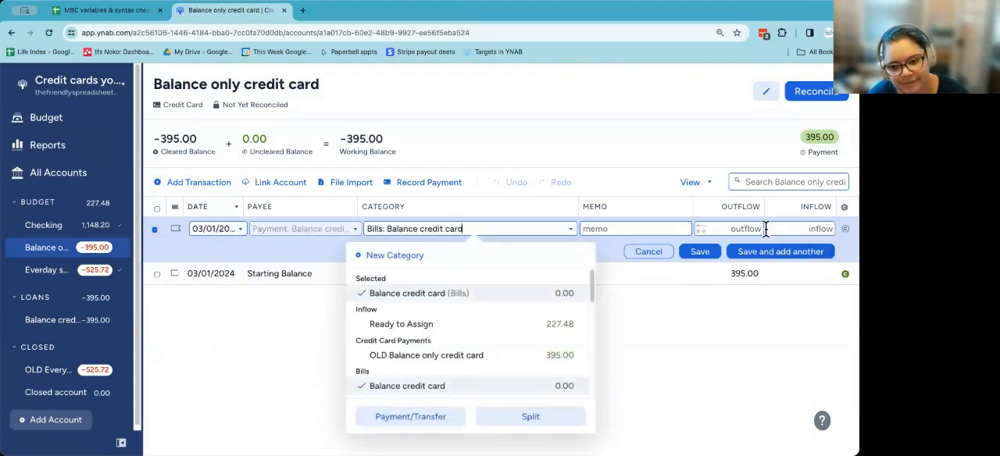
pyautogui.click(796, 228)
pyautogui.write('395')
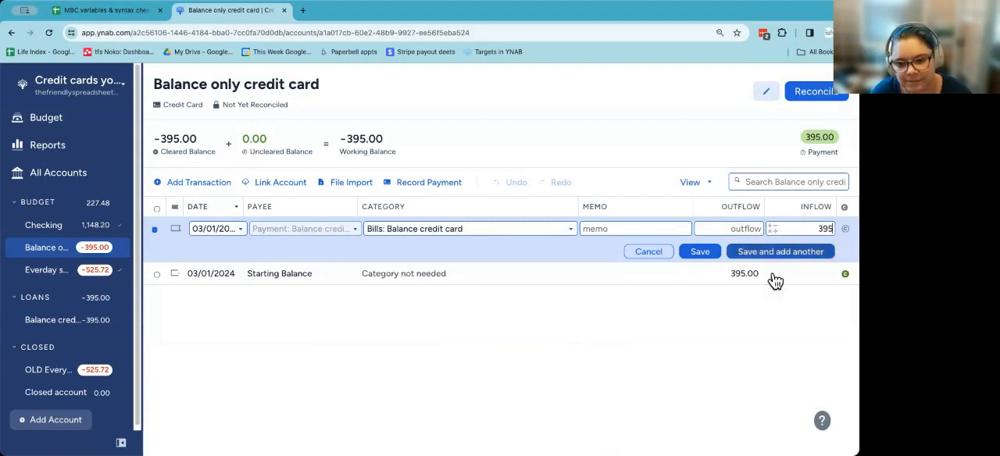
pyautogui.click(699, 253)
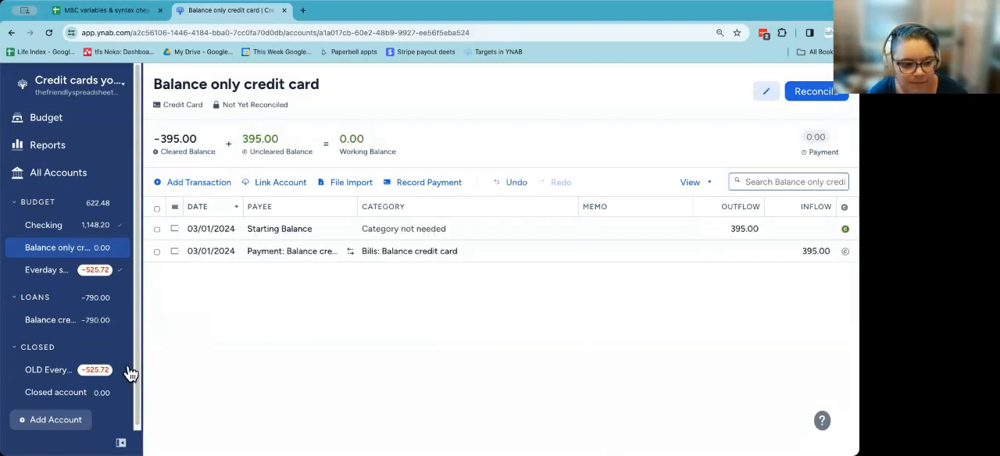
# Step: Close the Balance only credit card account and reset the assigned amount of its payment category to 0 in the March 2024 budget
pyautogui.click(16, 250)
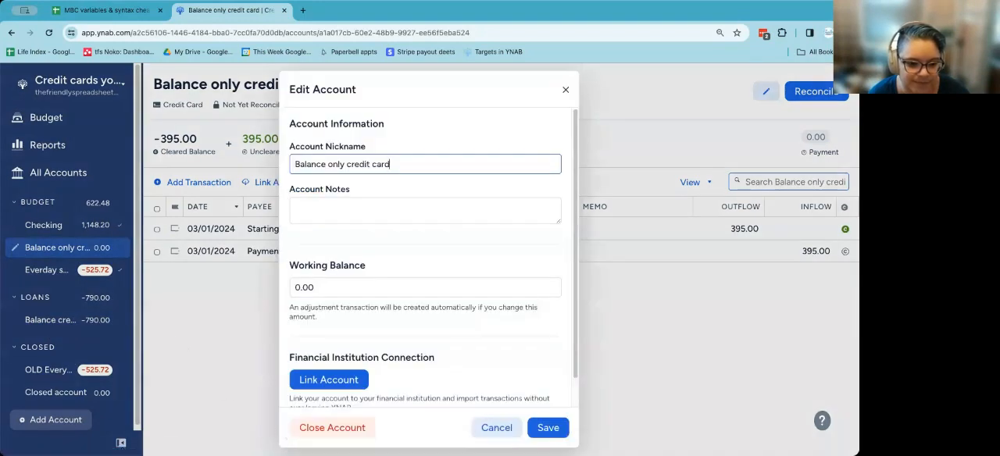
pyautogui.click(331, 428)
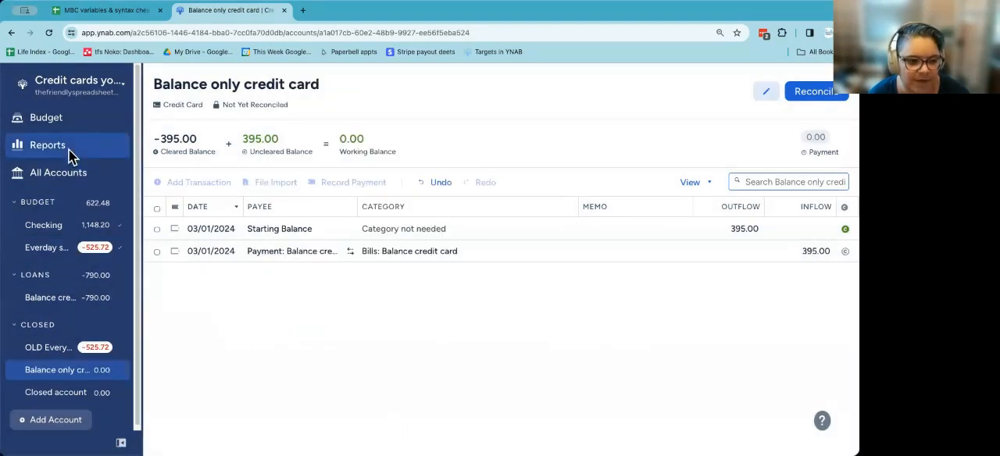
pyautogui.click(67, 130)
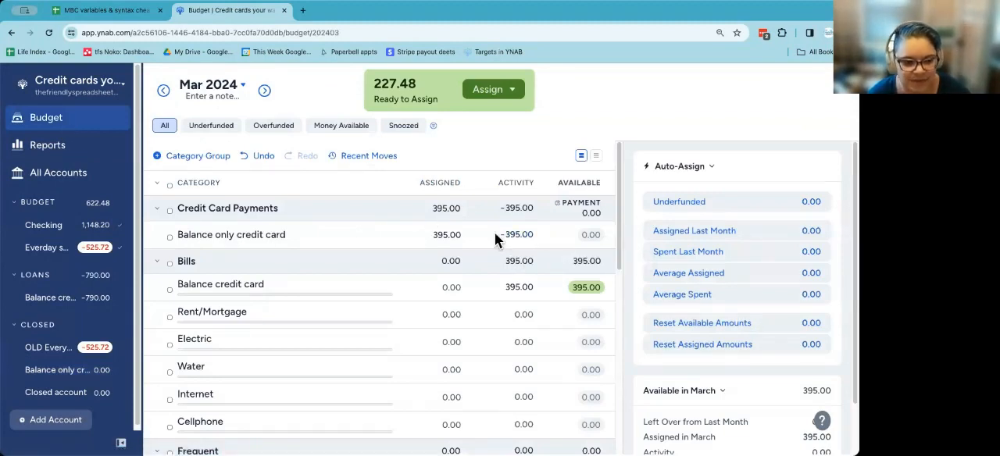
pyautogui.click(459, 231)
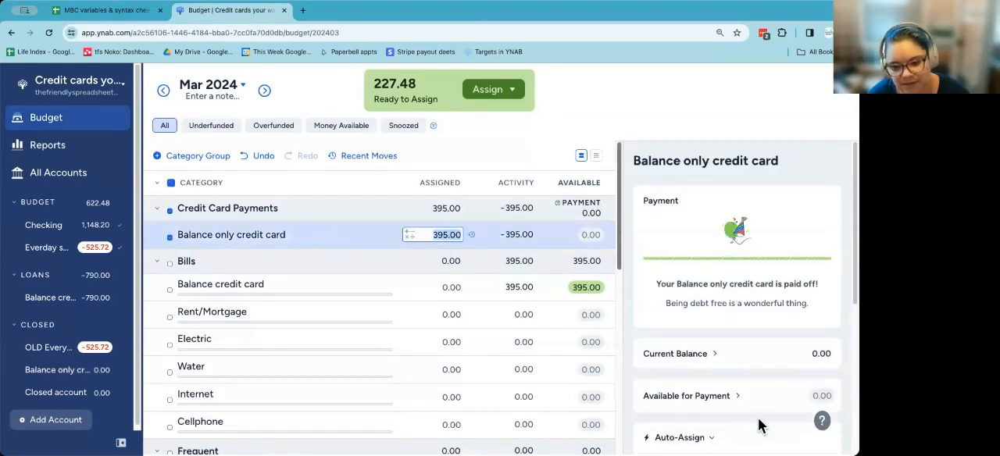
pyautogui.scroll(-3, 754, 415)
pyautogui.click(699, 379)
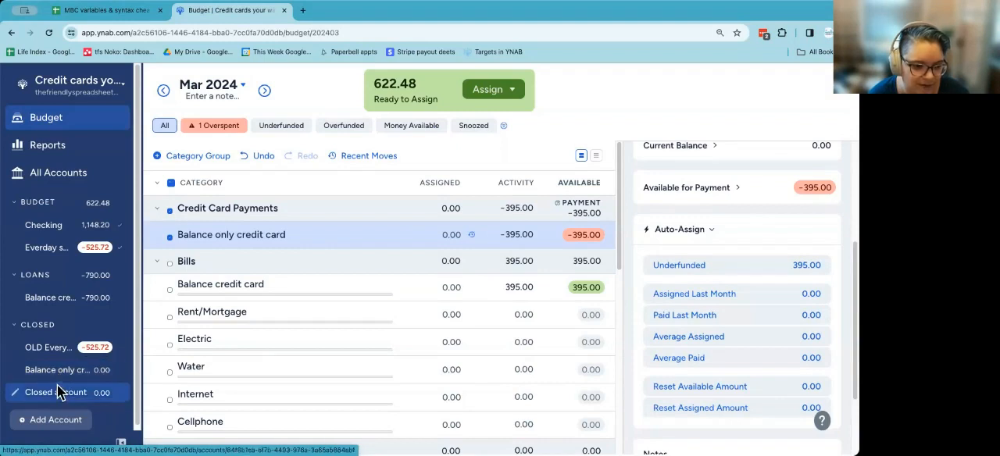
# Step: Check the Balance credit card loan, and delete the 395 payment transaction from the closed Balance only credit card account
pyautogui.click(52, 297)
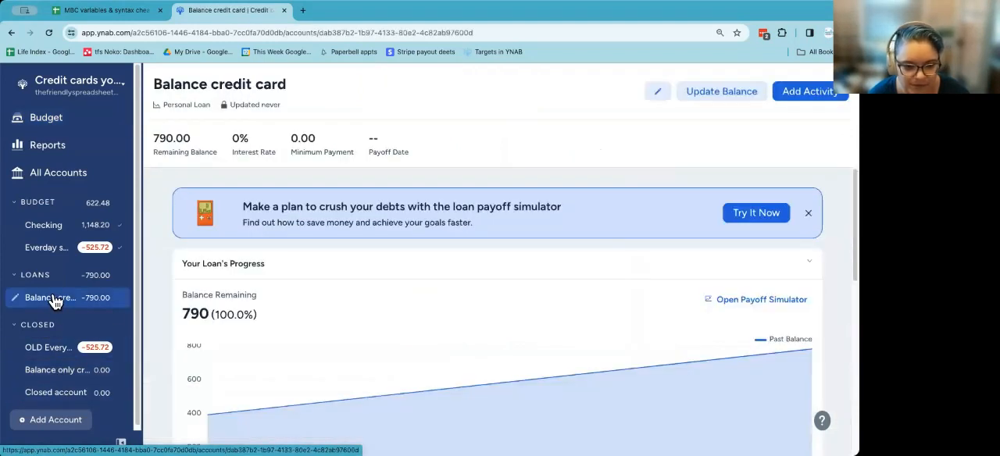
pyautogui.scroll(-1, 224, 328)
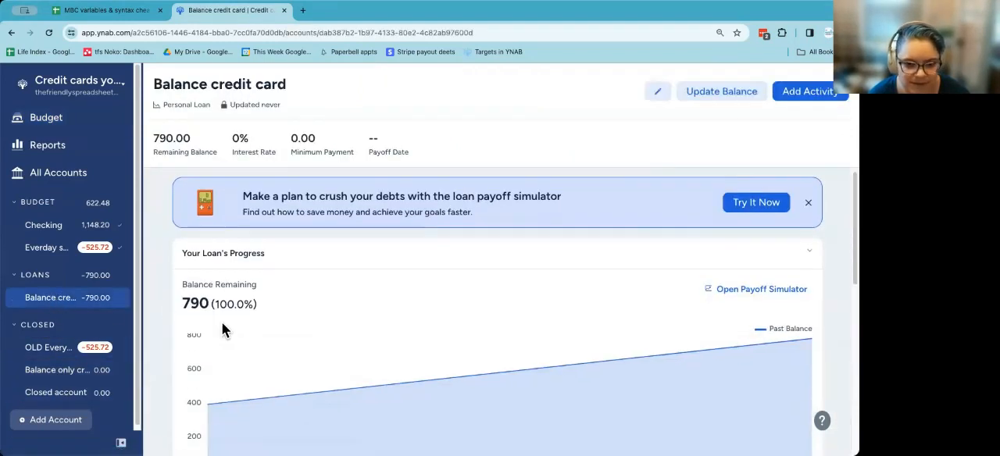
pyautogui.click(71, 373)
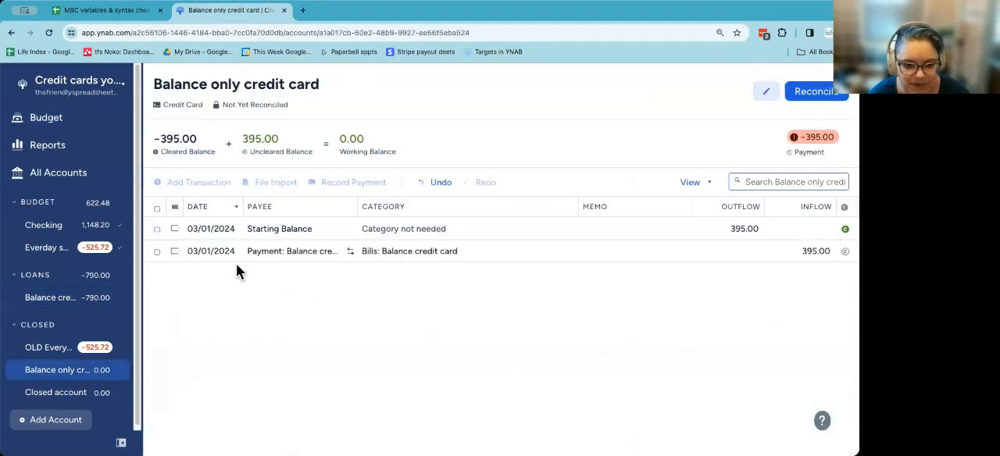
pyautogui.click(157, 252)
pyautogui.click(603, 414)
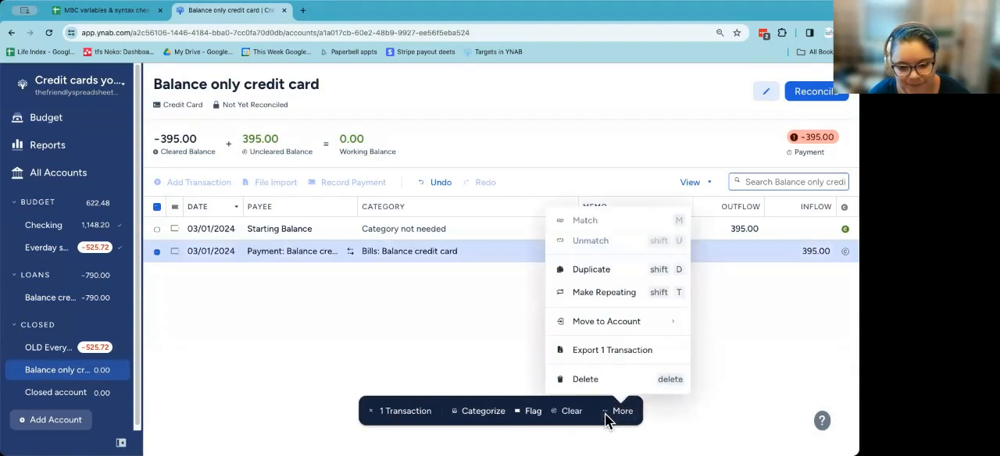
pyautogui.click(588, 381)
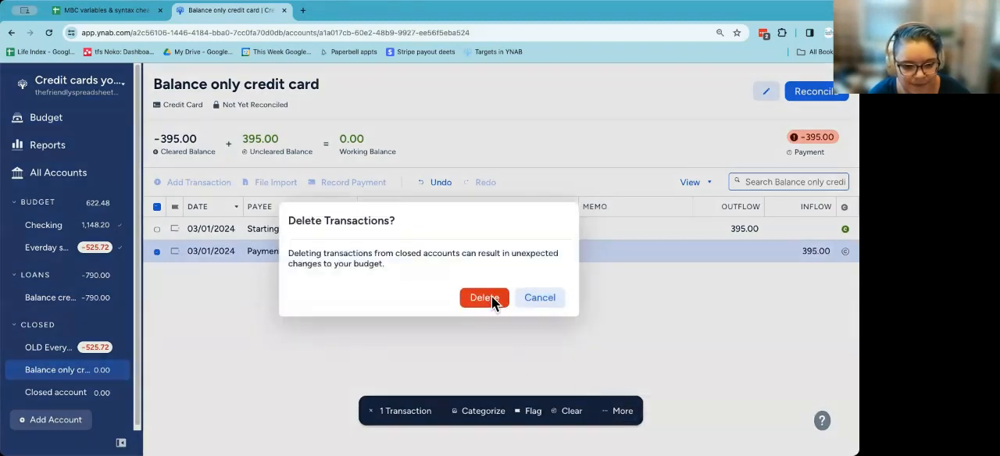
pyautogui.click(483, 294)
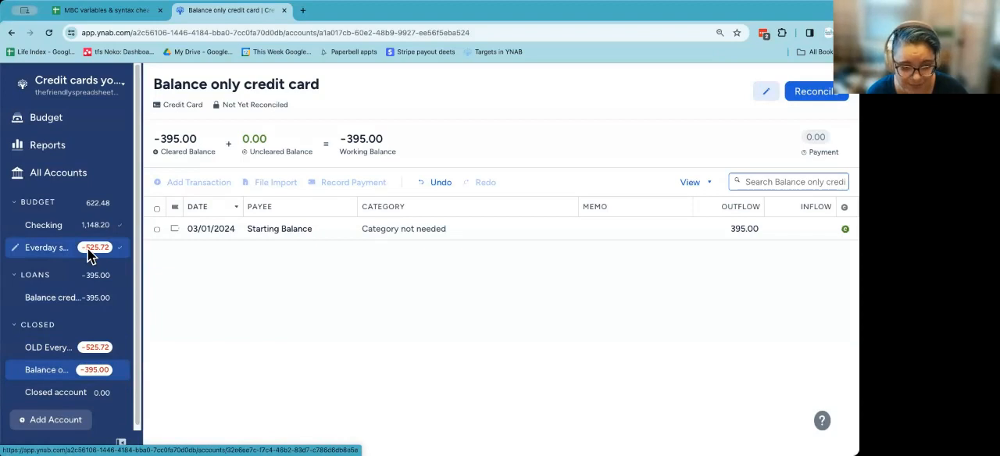
# Step: Review the March 2024 budget categories and the transactions of the Everday spend CC account
pyautogui.click(47, 118)
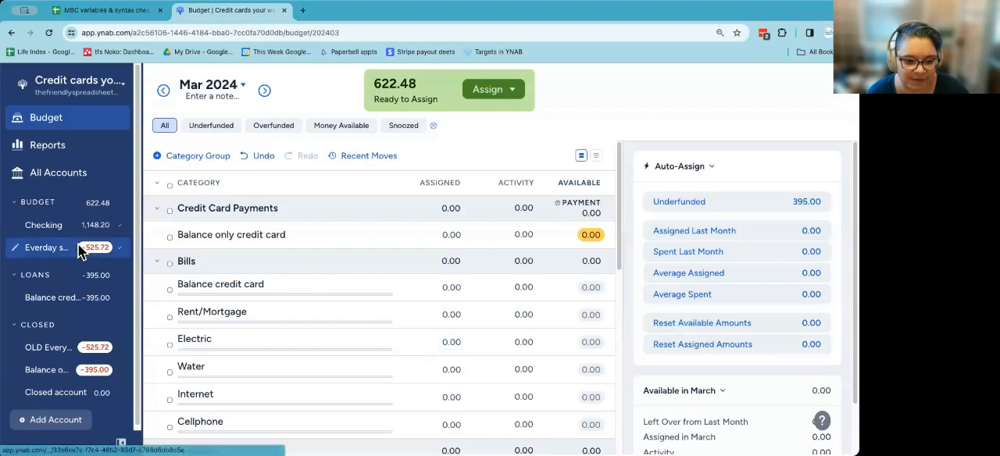
pyautogui.scroll(-10, 469, 343)
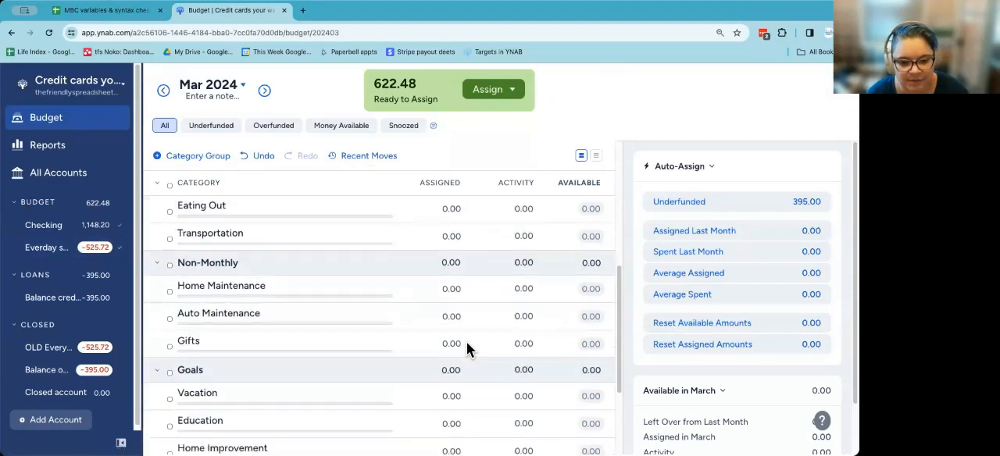
pyautogui.scroll(10, 466, 341)
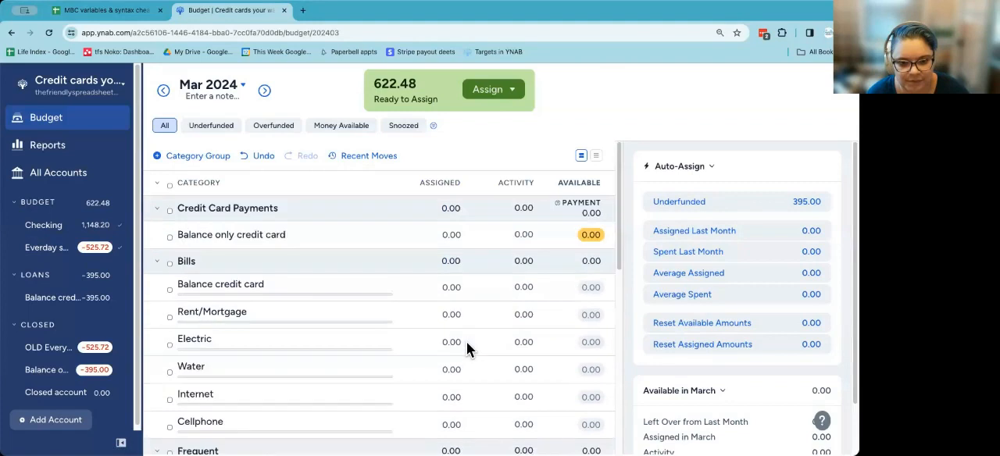
pyautogui.click(48, 226)
pyautogui.click(50, 244)
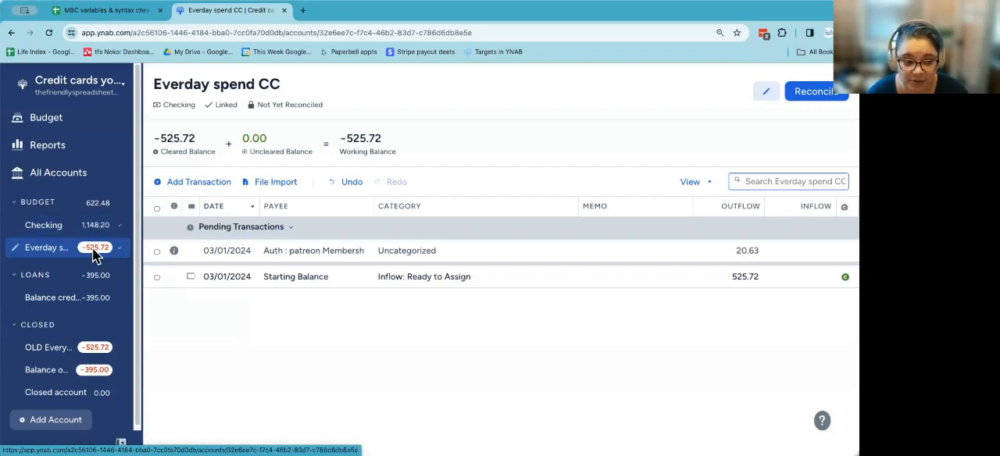
# Step: Hide the Credit Card Payments category group in the budget
pyautogui.click(45, 121)
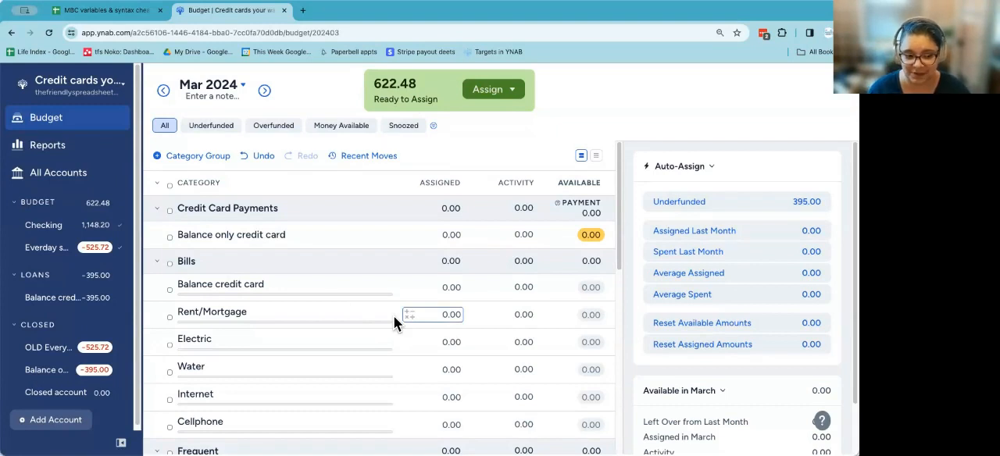
pyautogui.click(266, 234)
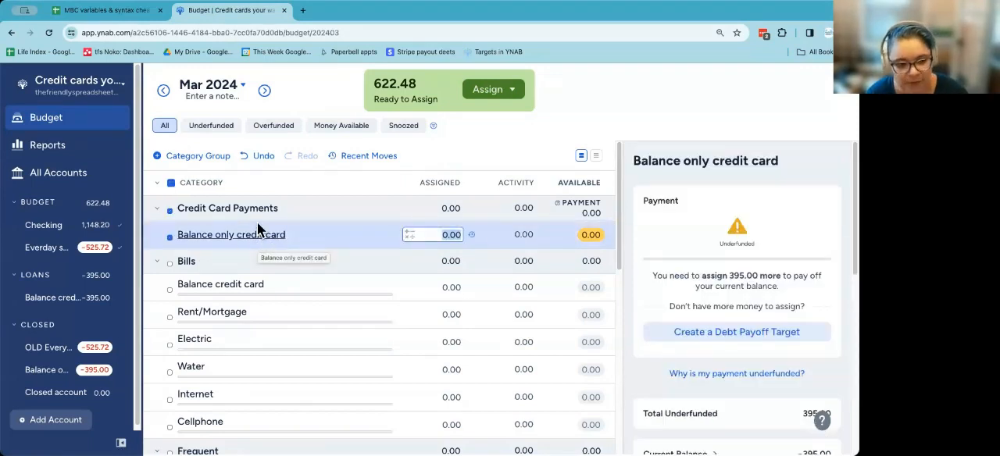
pyautogui.click(238, 208)
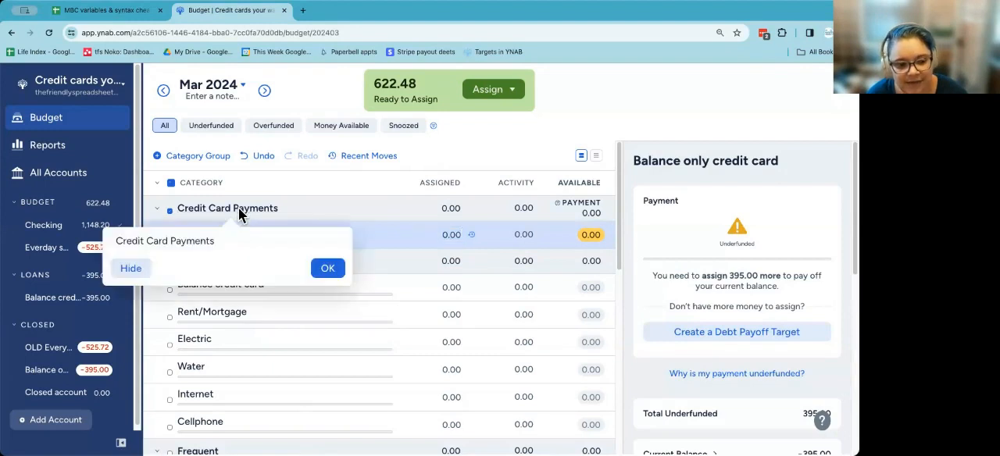
pyautogui.click(130, 270)
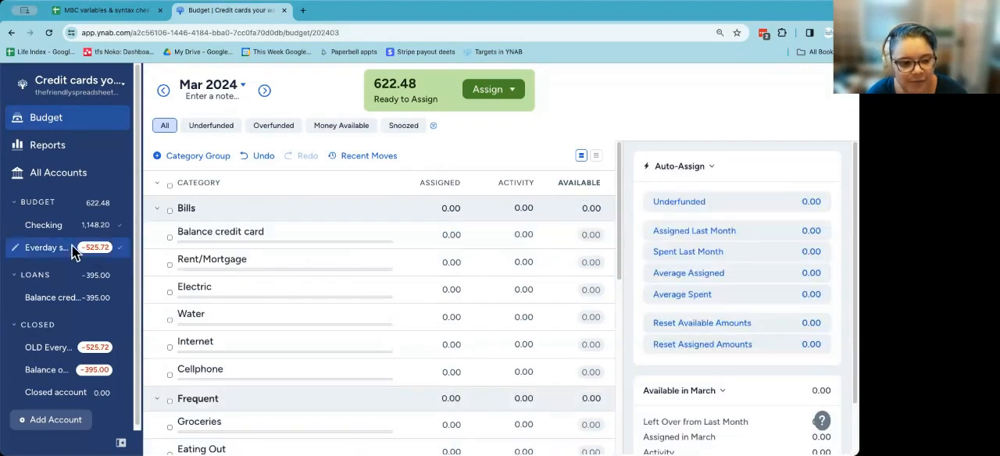
# Step: Look over the Checking account register and the Everday spend CC account register
pyautogui.click(45, 204)
pyautogui.click(46, 205)
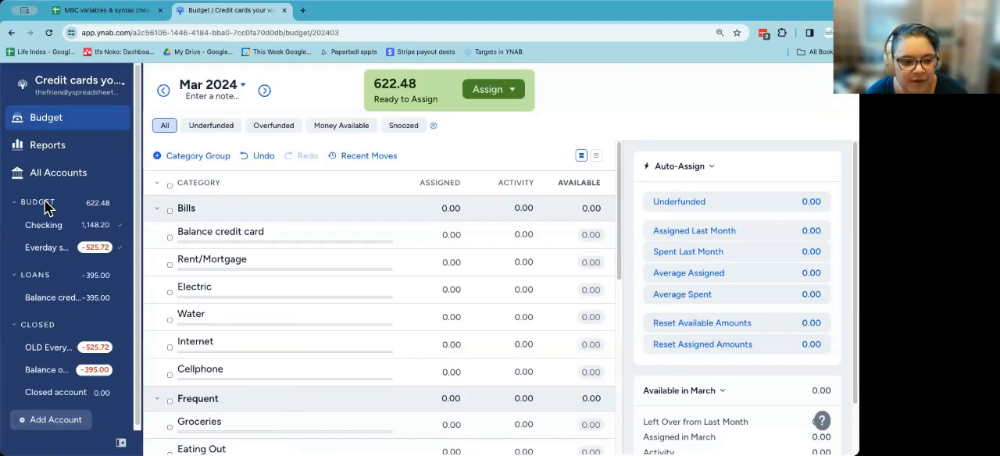
pyautogui.click(49, 235)
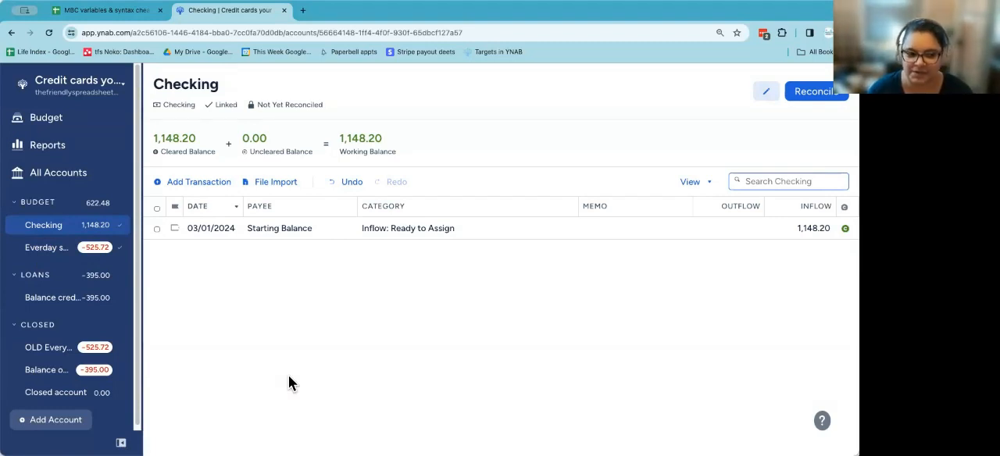
pyautogui.click(35, 250)
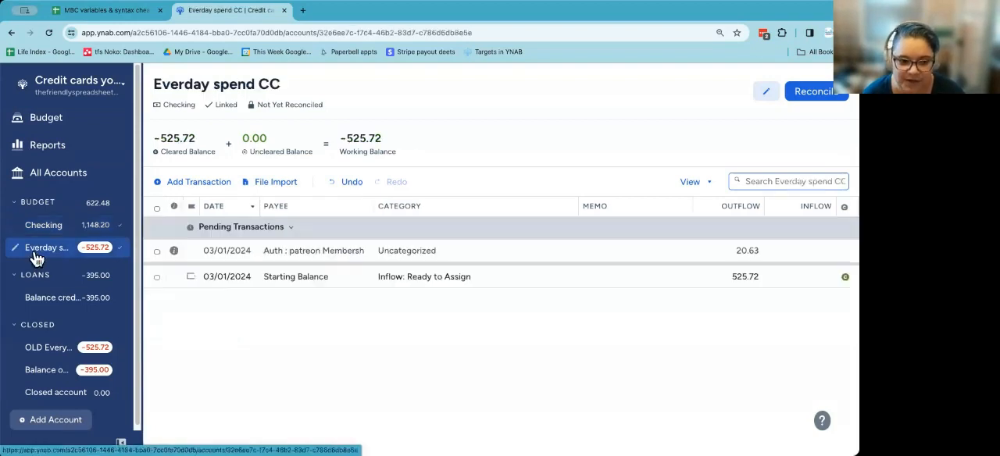